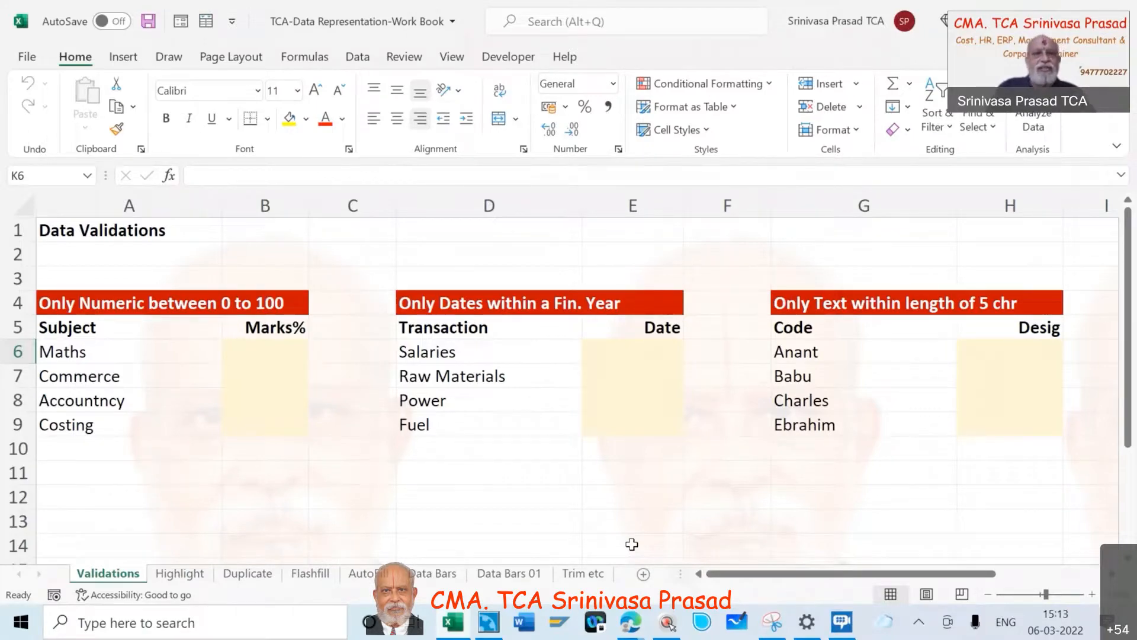
pyautogui.press('alt')
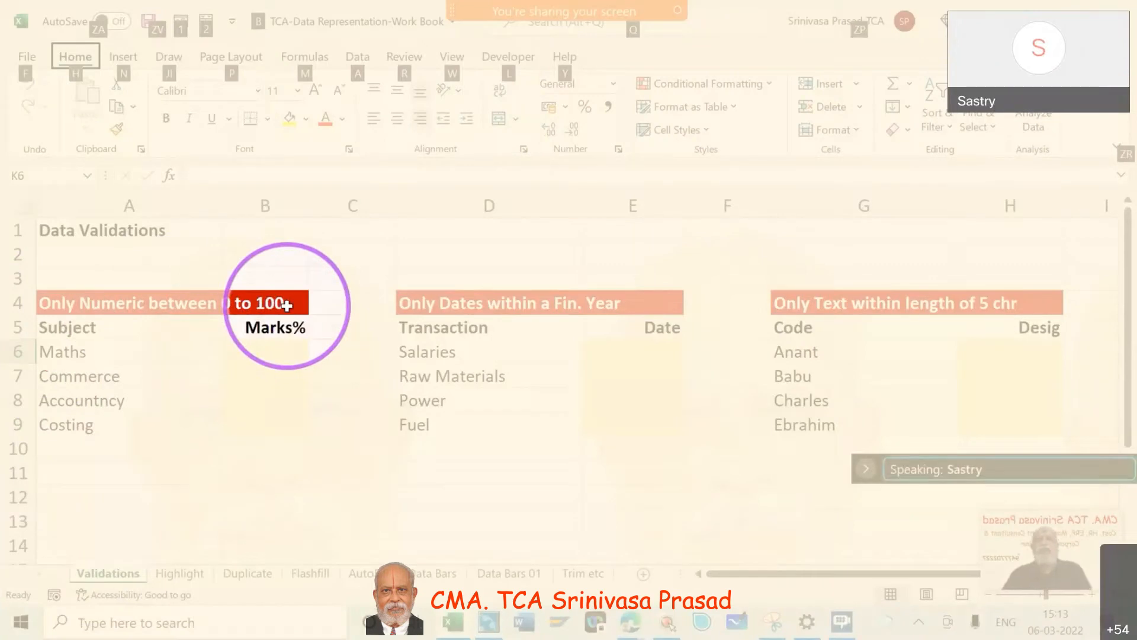
pyautogui.press('Escape')
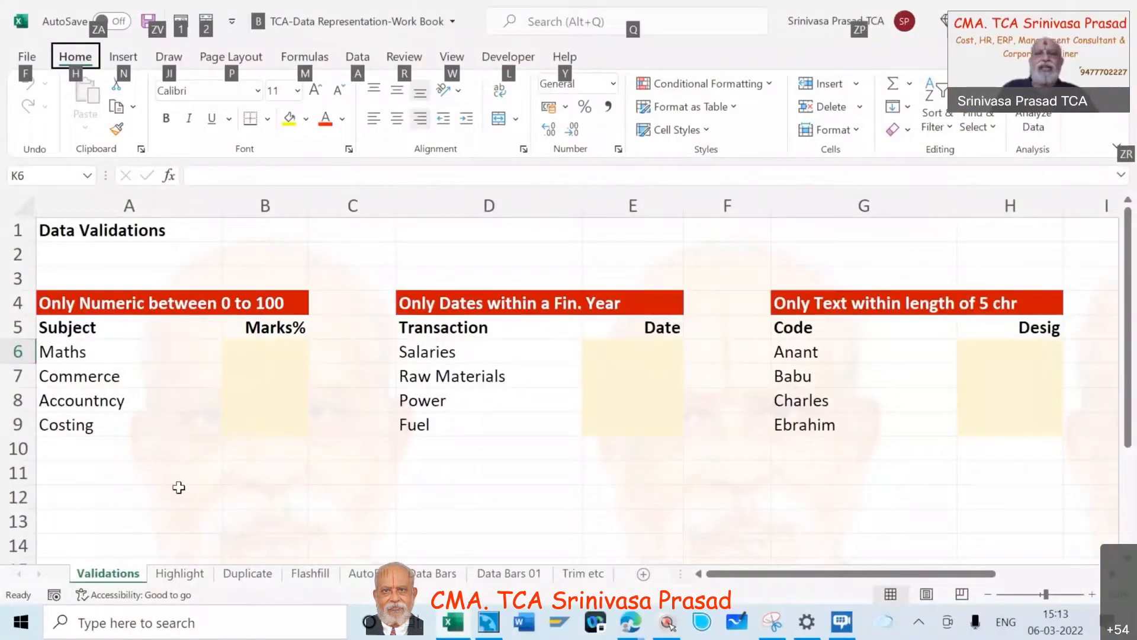
pyautogui.press('Escape')
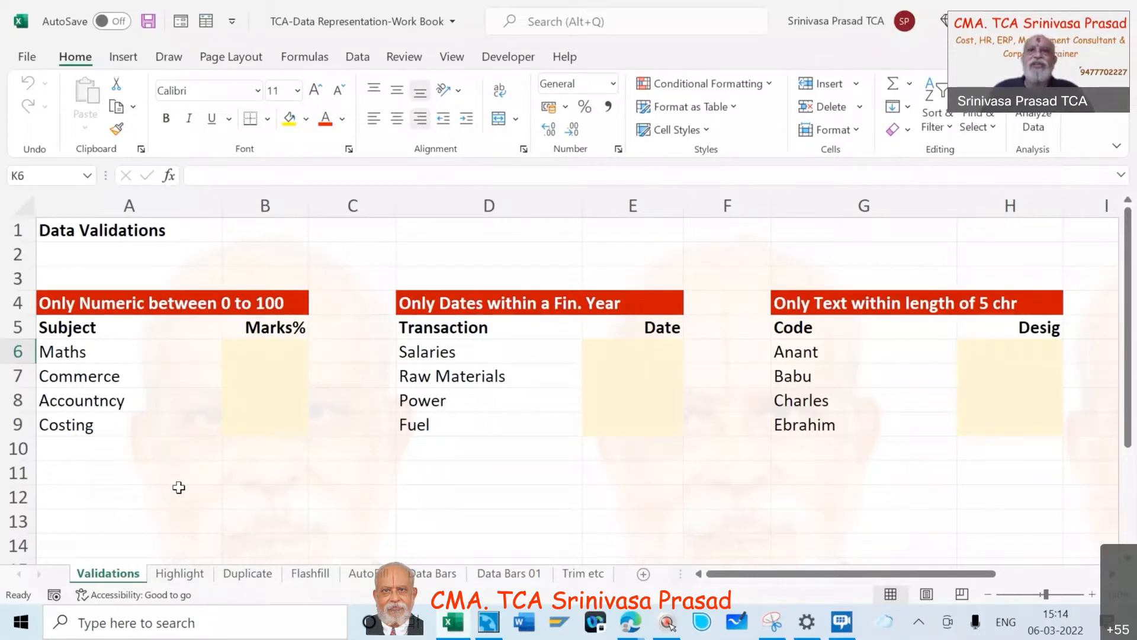
# - Open the data validation settings for the Maths marks cell B6
pyautogui.click(256, 354)
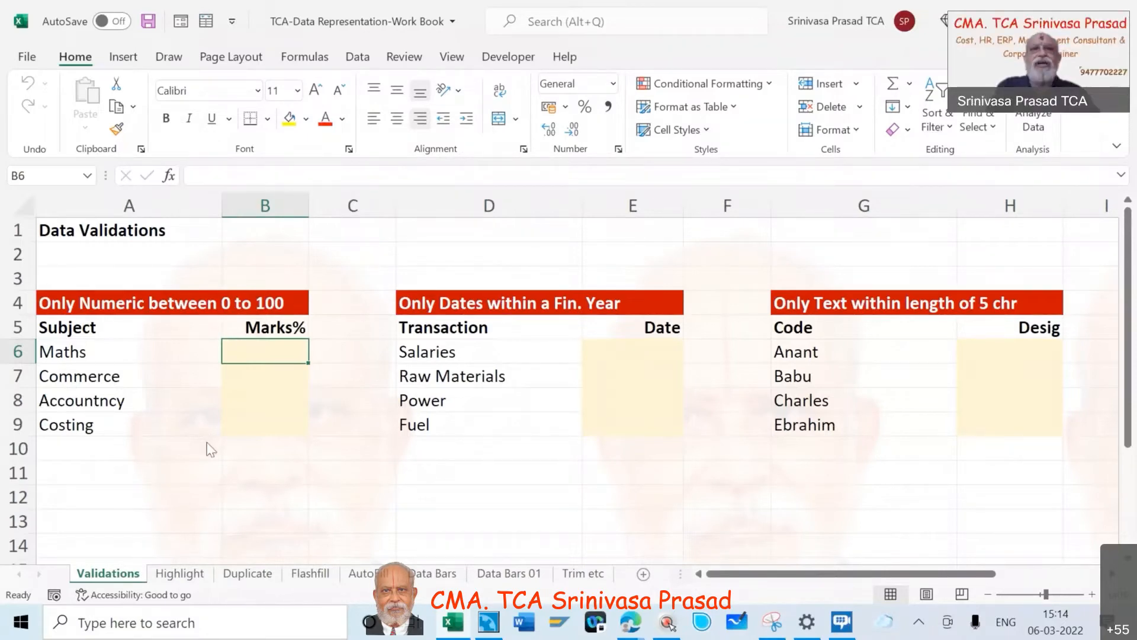
pyautogui.press('super+s')
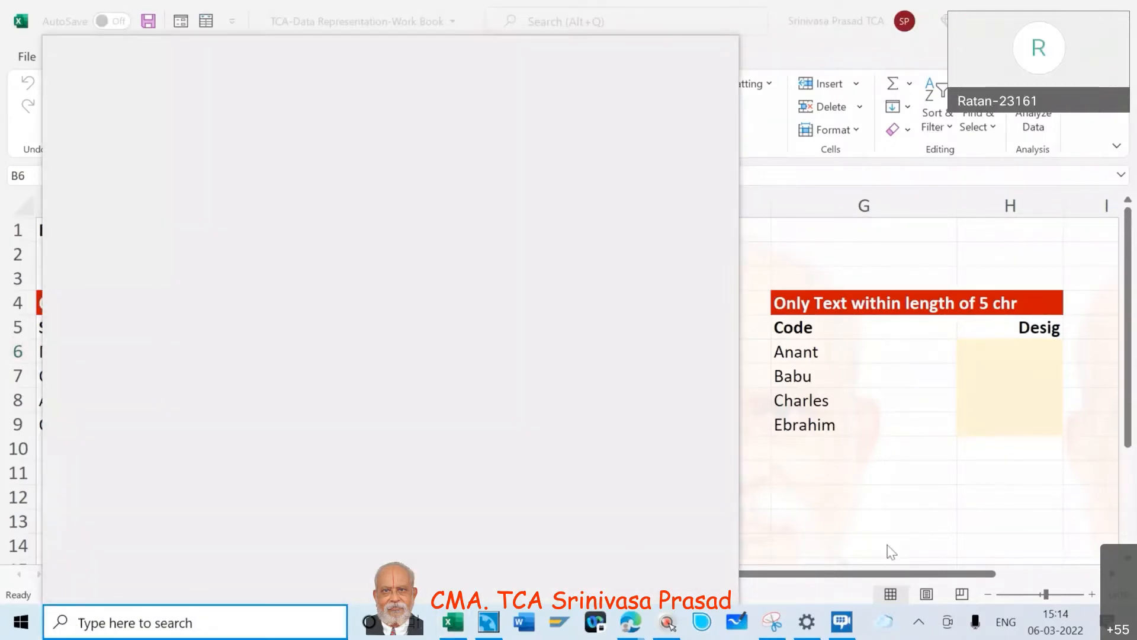
pyautogui.press('Escape')
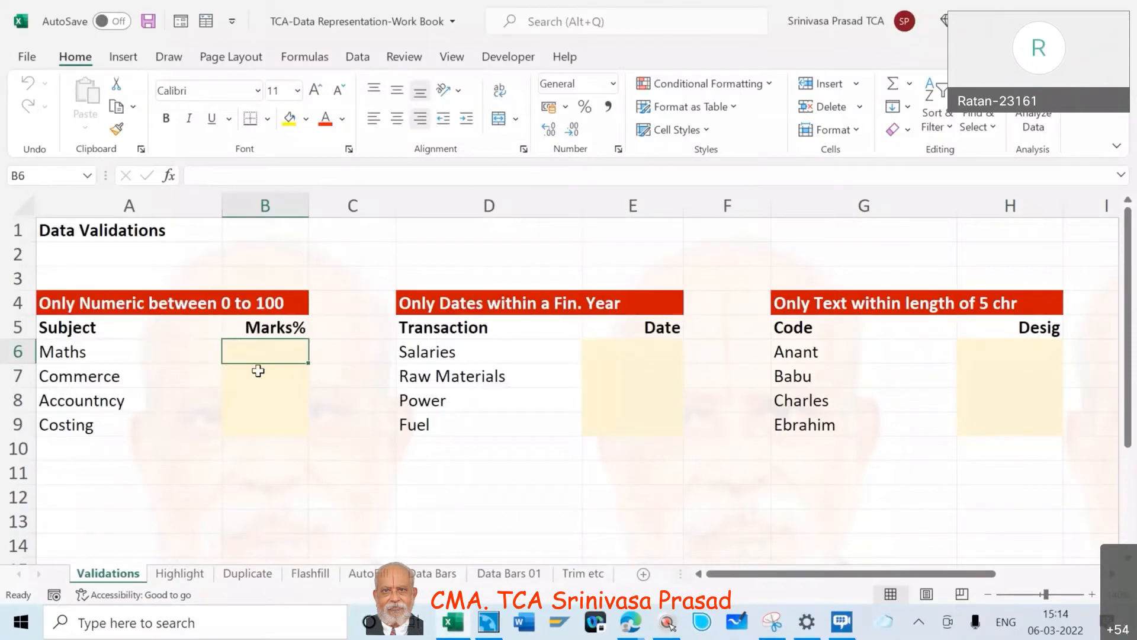
pyautogui.press('alt')
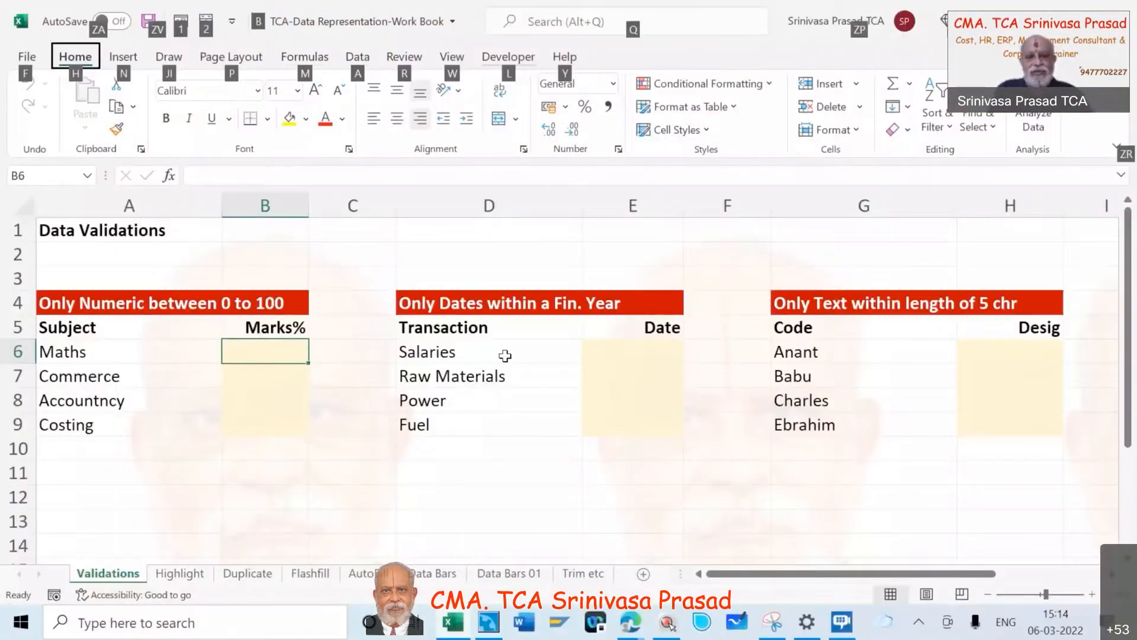
pyautogui.press('Escape')
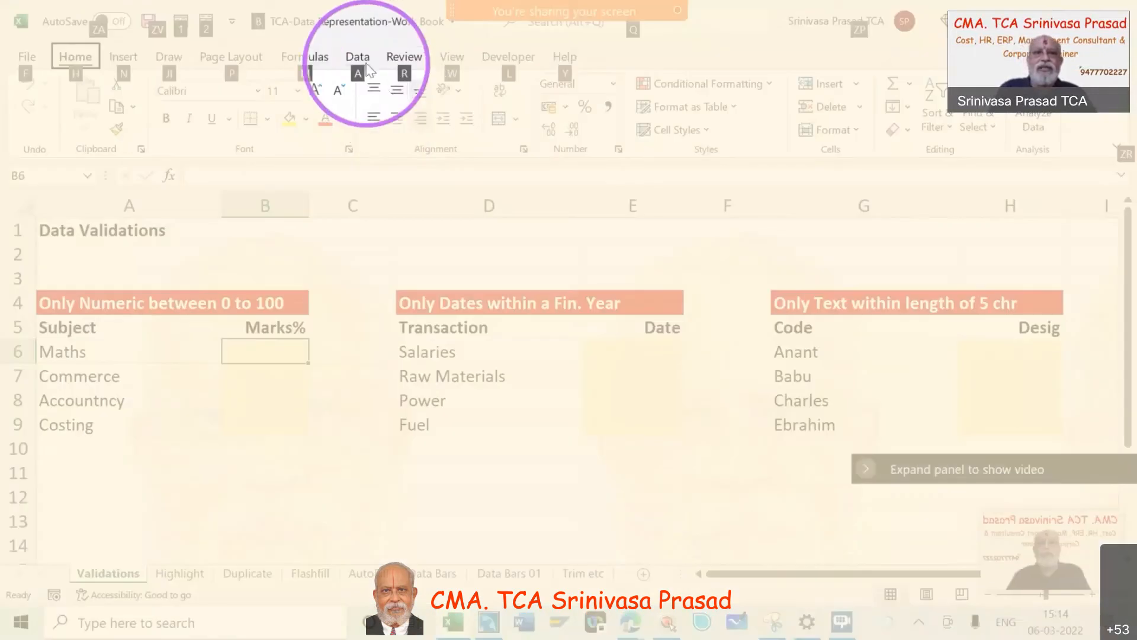
pyautogui.click(364, 57)
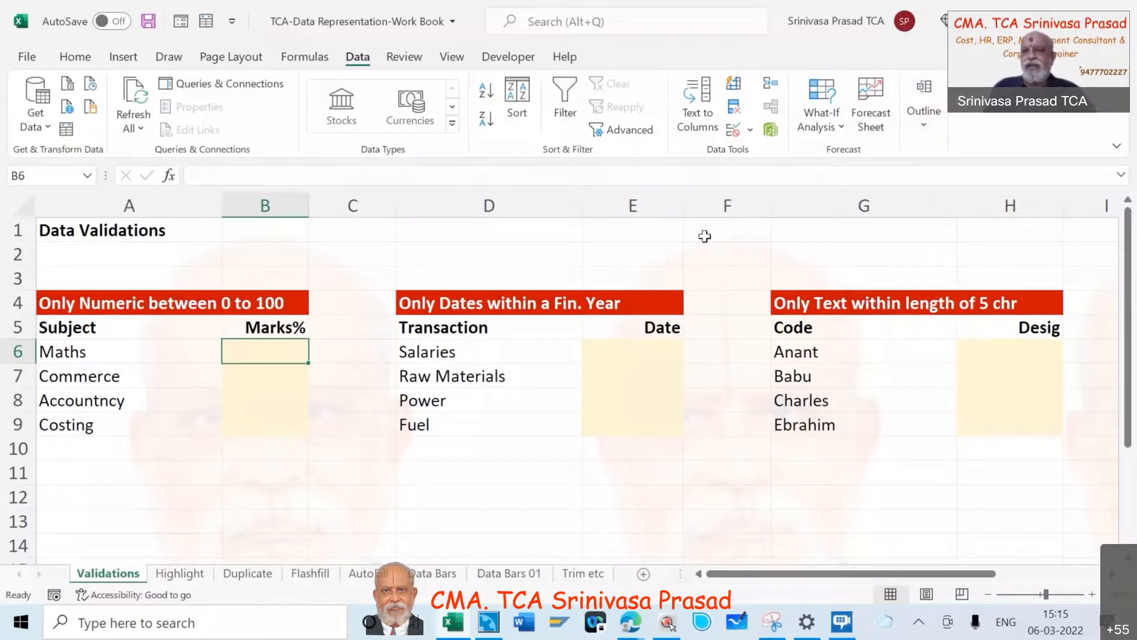
pyautogui.press('alt')
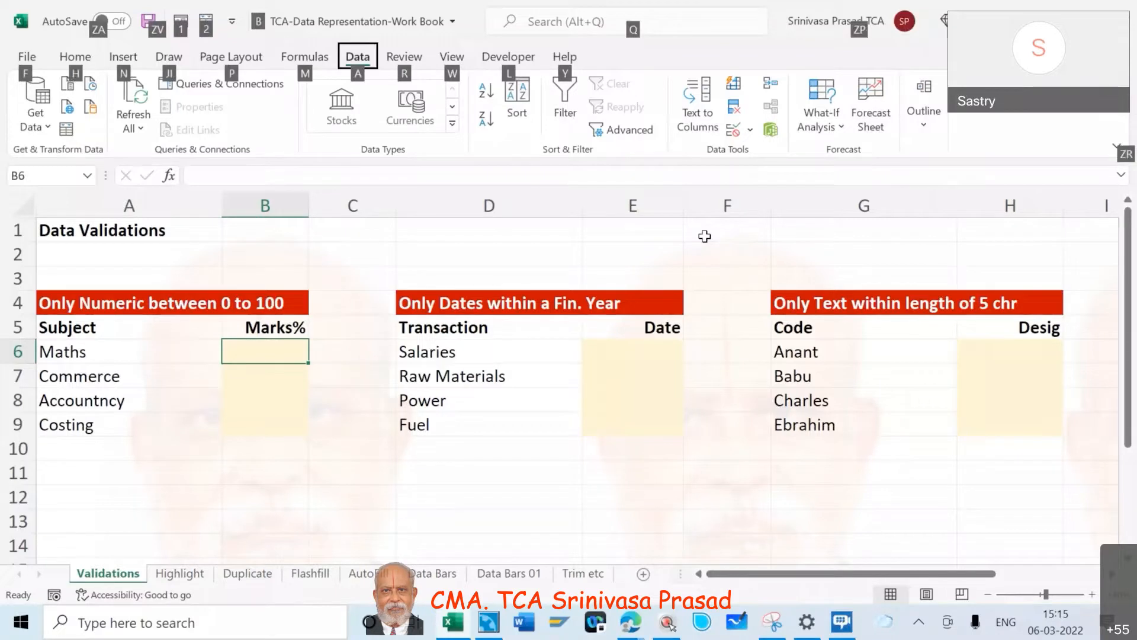
pyautogui.press('Escape')
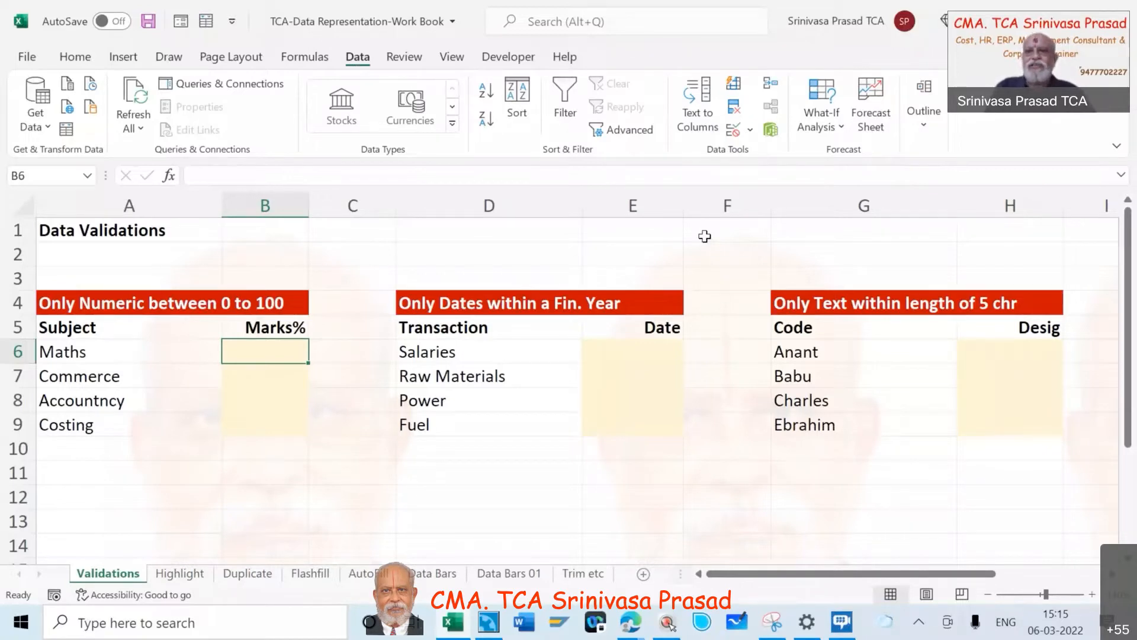
pyautogui.press('alt')
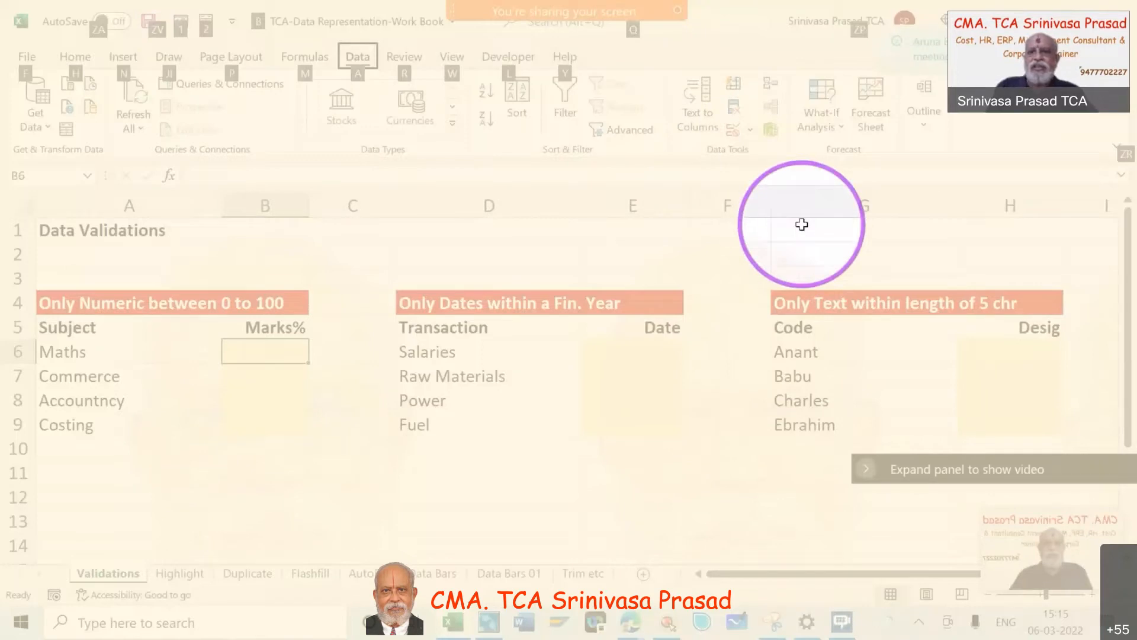
pyautogui.press('alt')
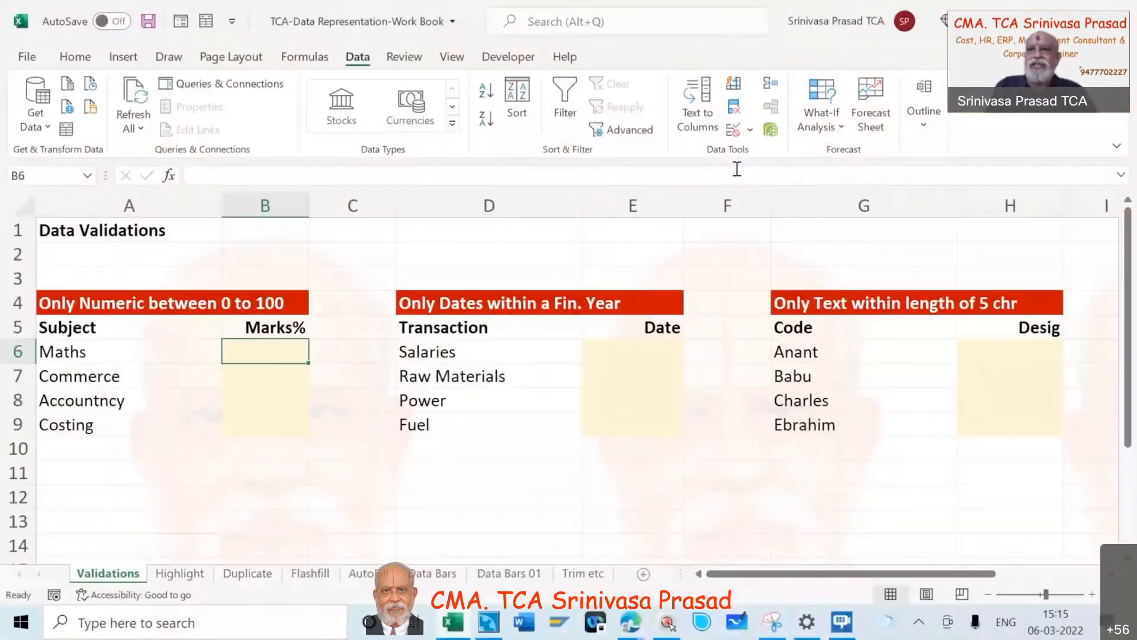
pyautogui.click(752, 130)
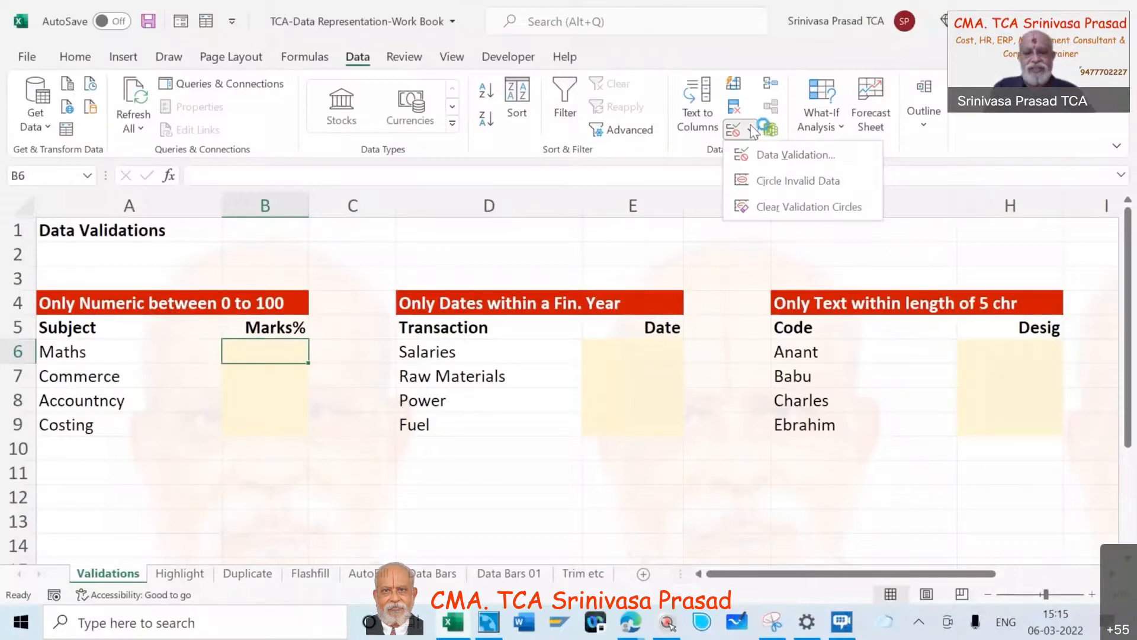
pyautogui.hotkey('ctrl', 'F2')
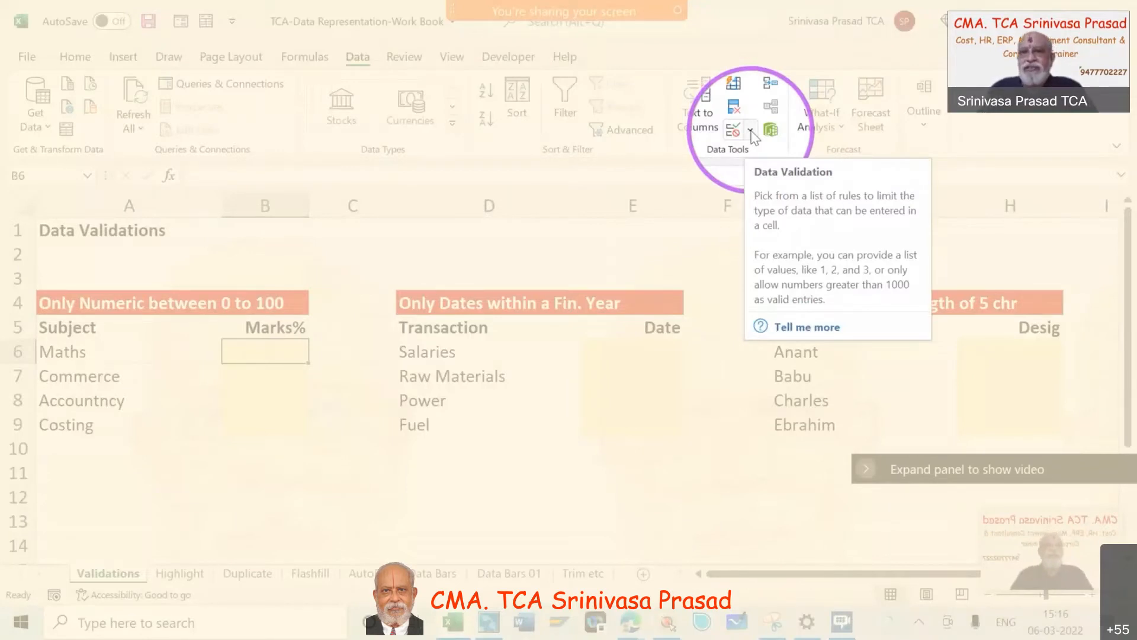
pyautogui.hotkey('ctrl', 'F2')
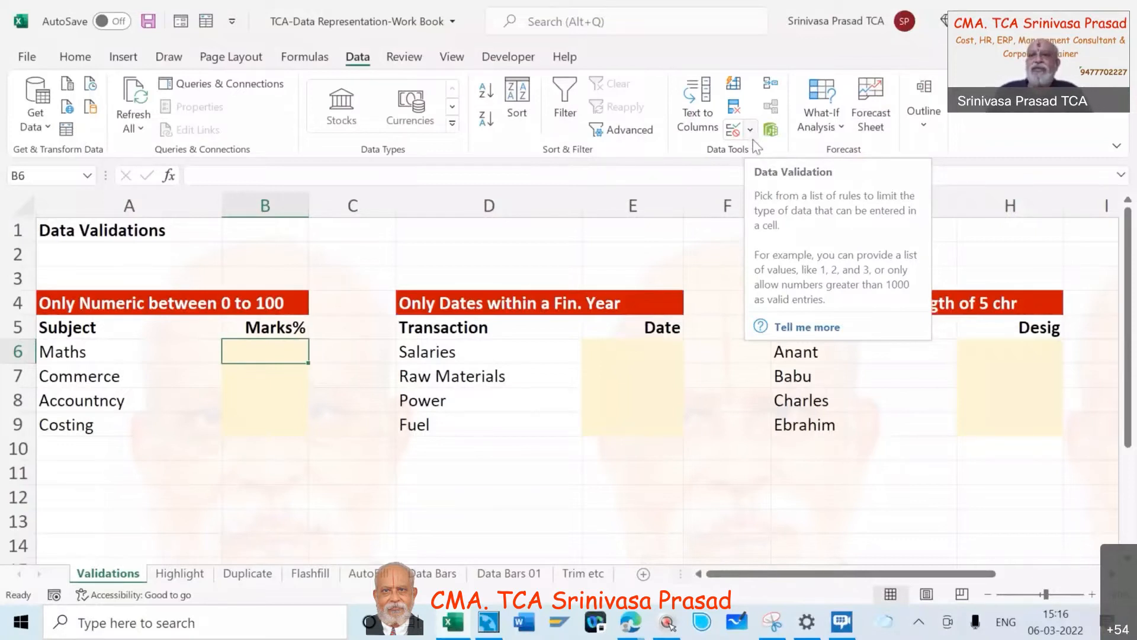
pyautogui.click(751, 130)
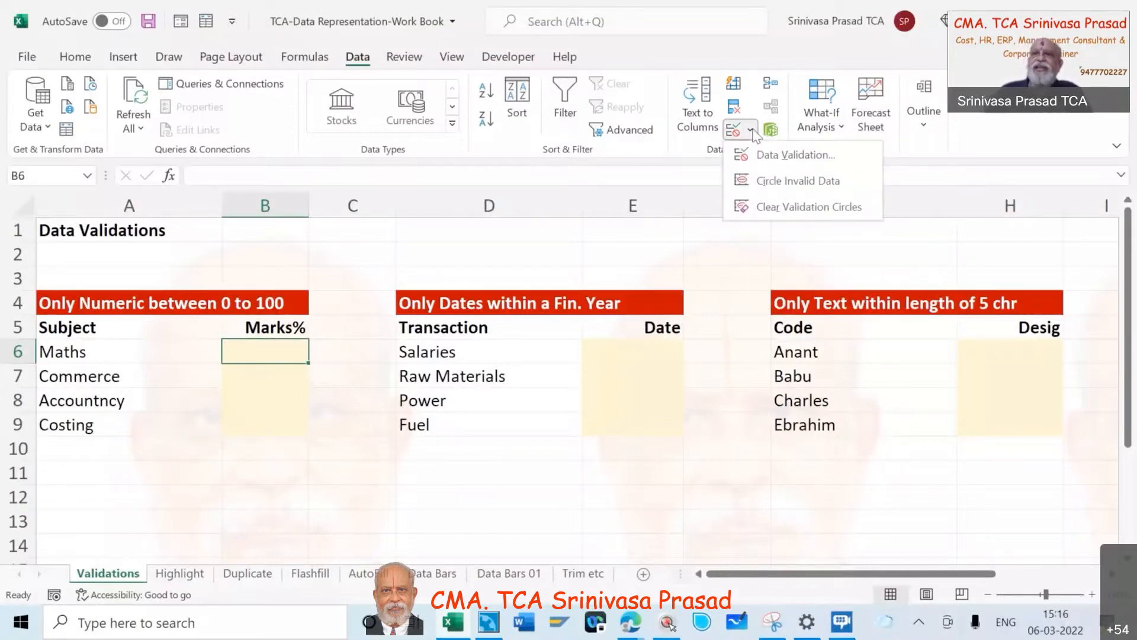
pyautogui.click(781, 160)
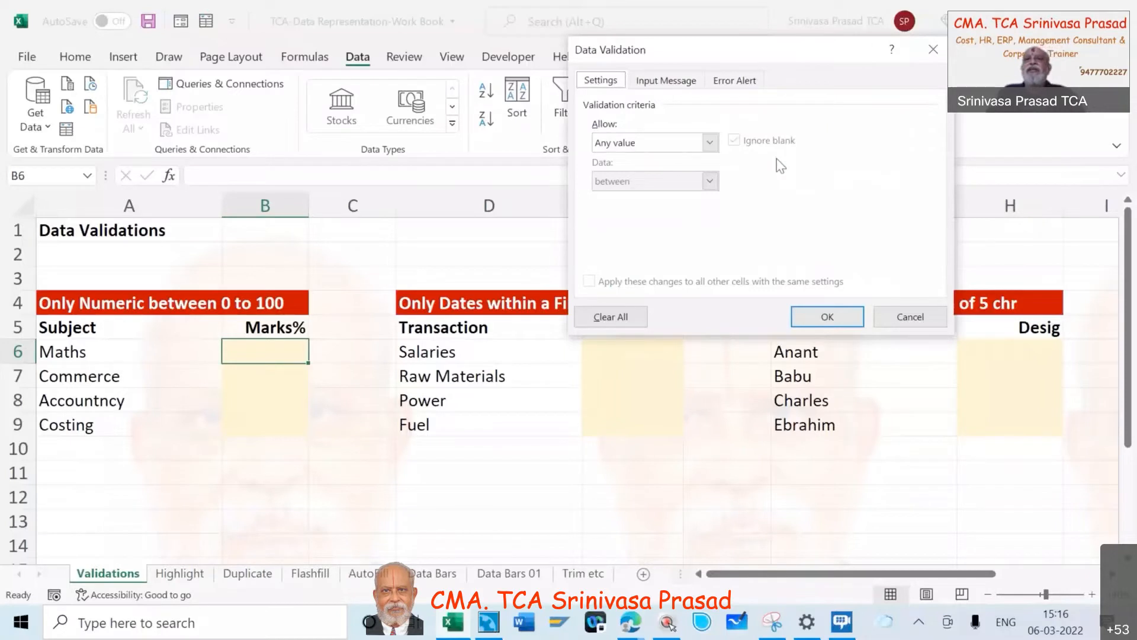
# - Restrict the Maths marks cell to whole numbers between a minimum of 0 and a maximum of 100
pyautogui.click(710, 143)
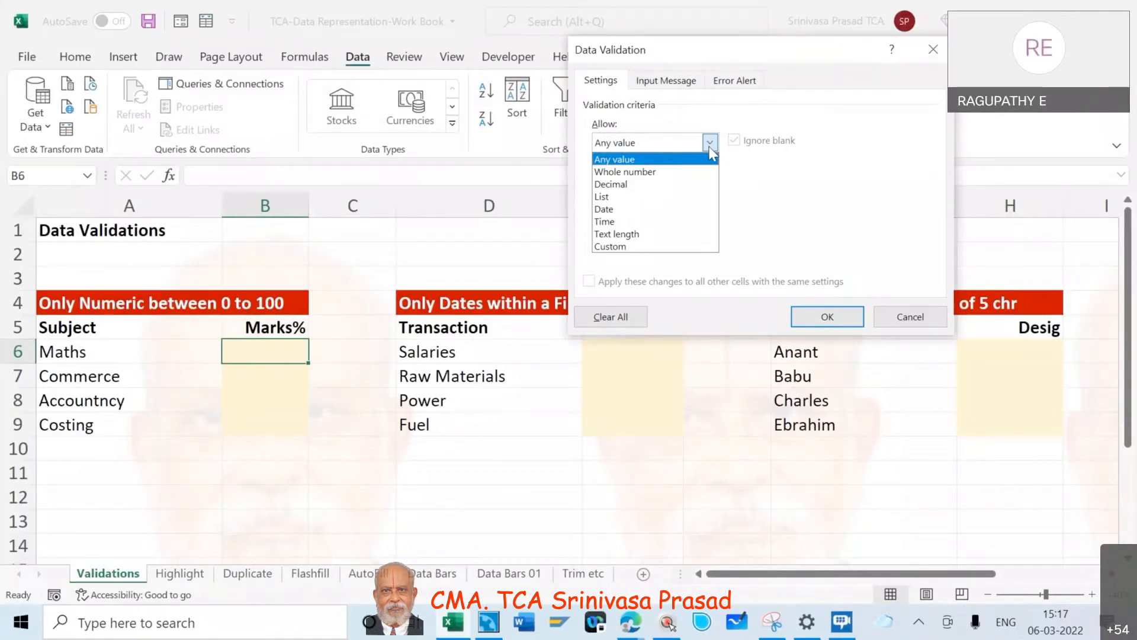
pyautogui.click(674, 171)
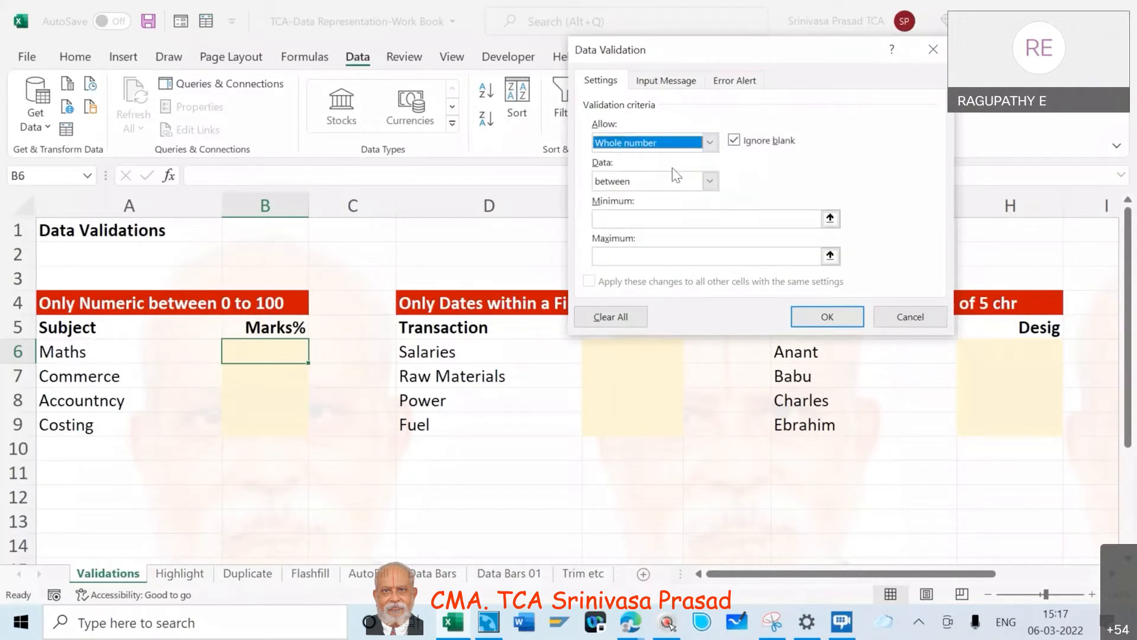
pyautogui.click(711, 181)
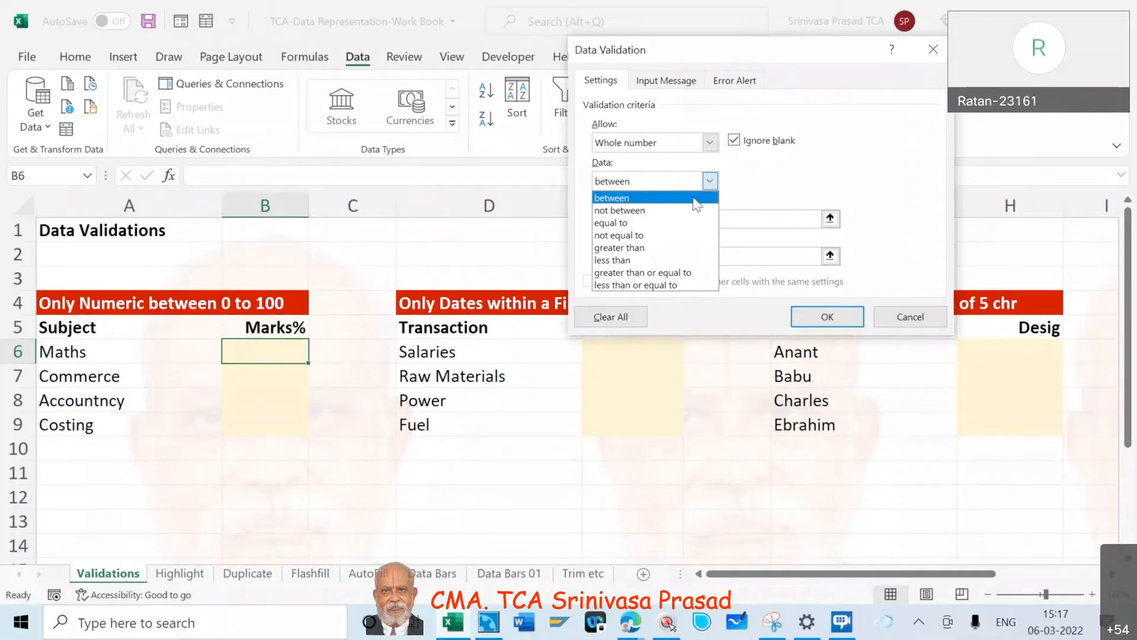
pyautogui.click(693, 198)
pyautogui.click(681, 217)
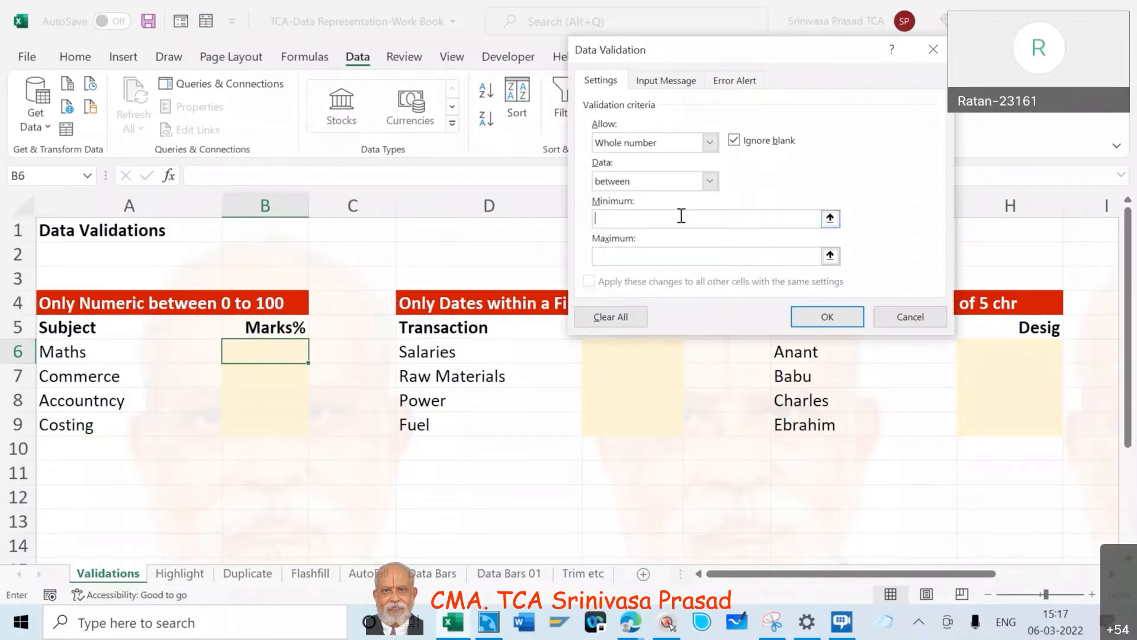
pyautogui.write('0')
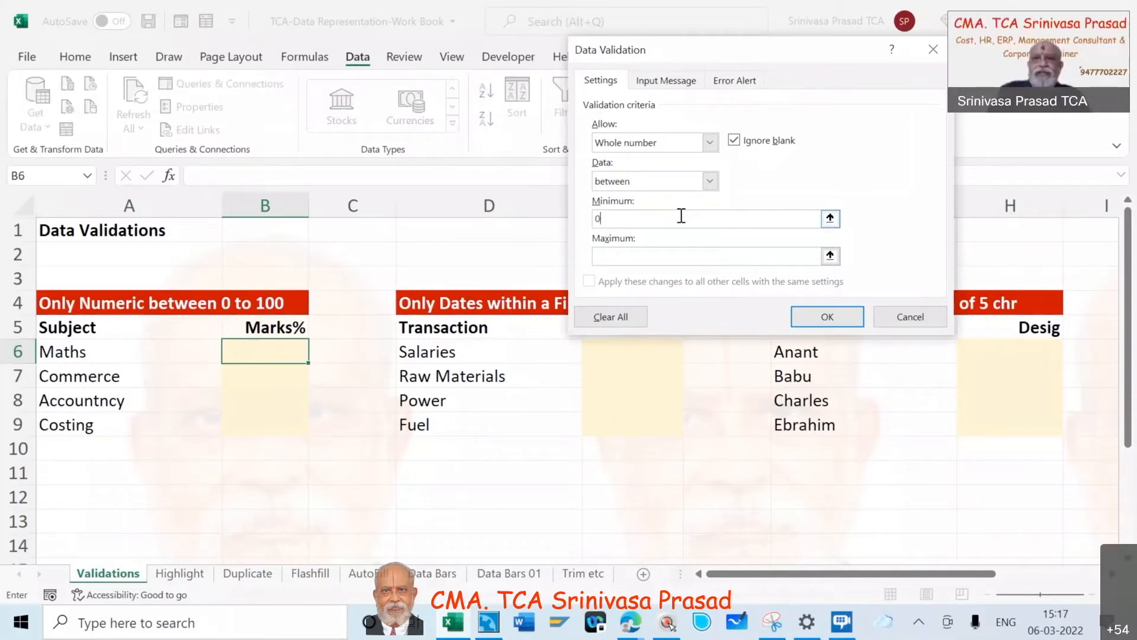
pyautogui.click(673, 256)
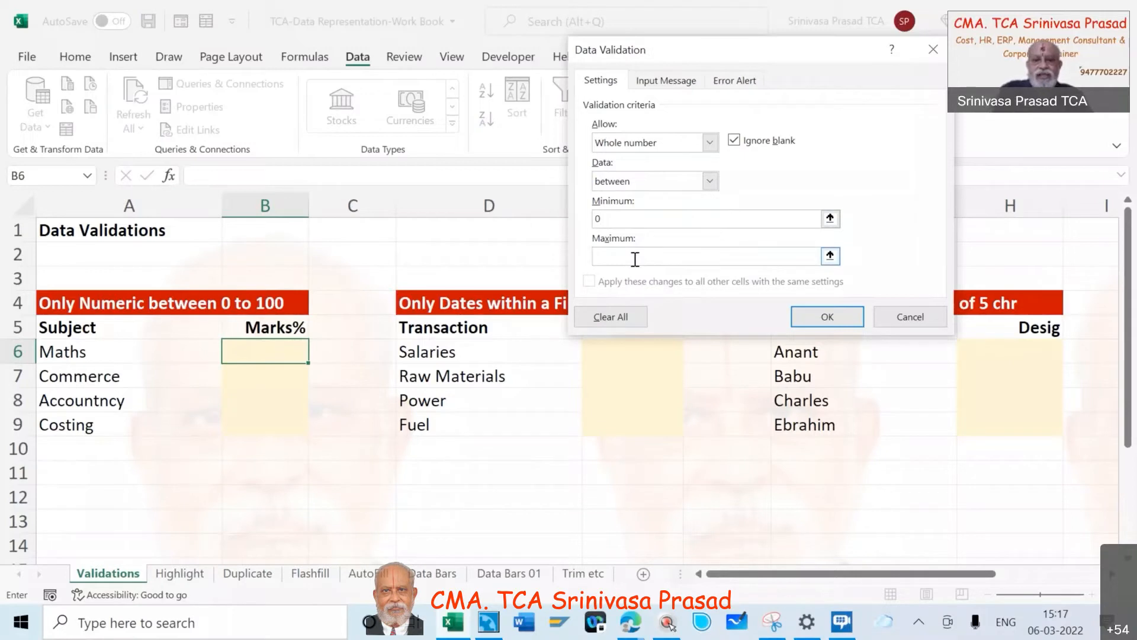
pyautogui.write('1')
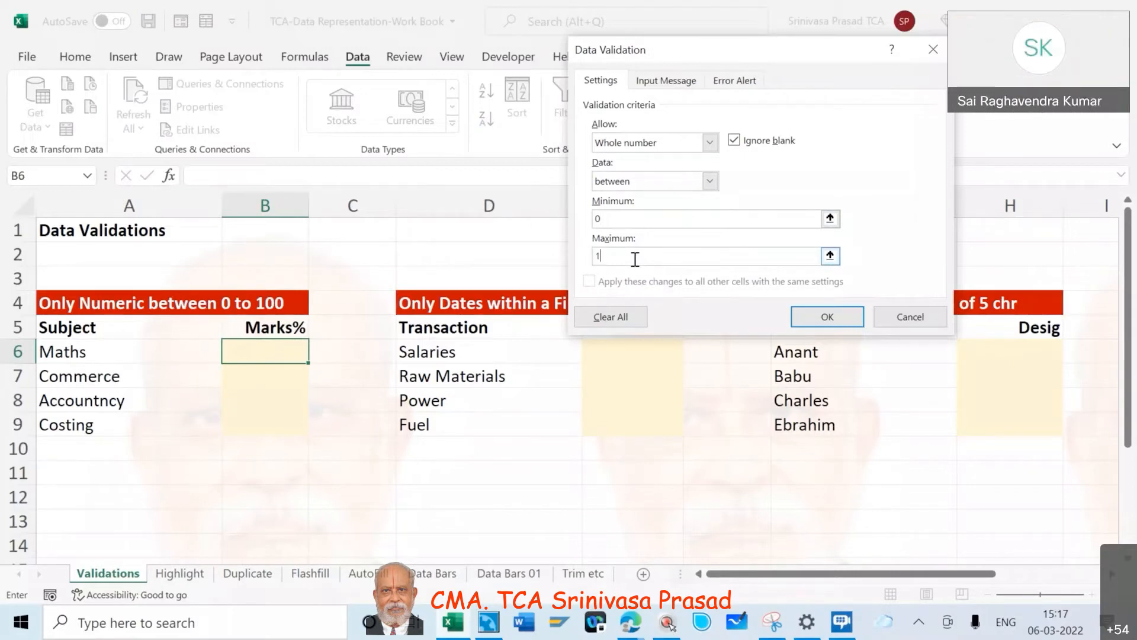
pyautogui.write('00')
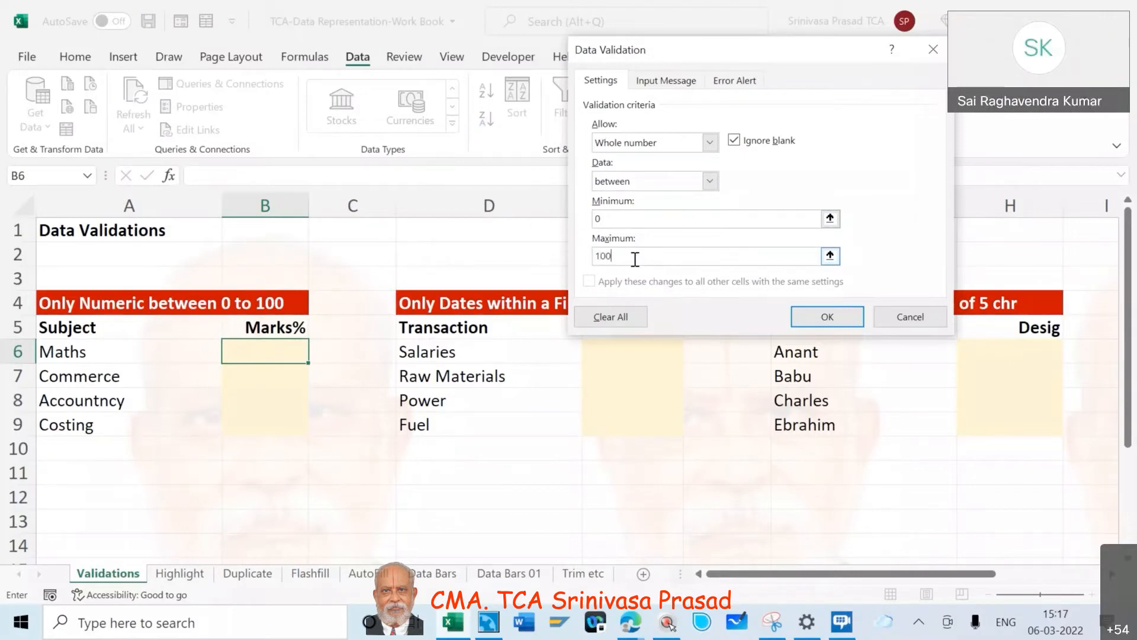
pyautogui.click(828, 317)
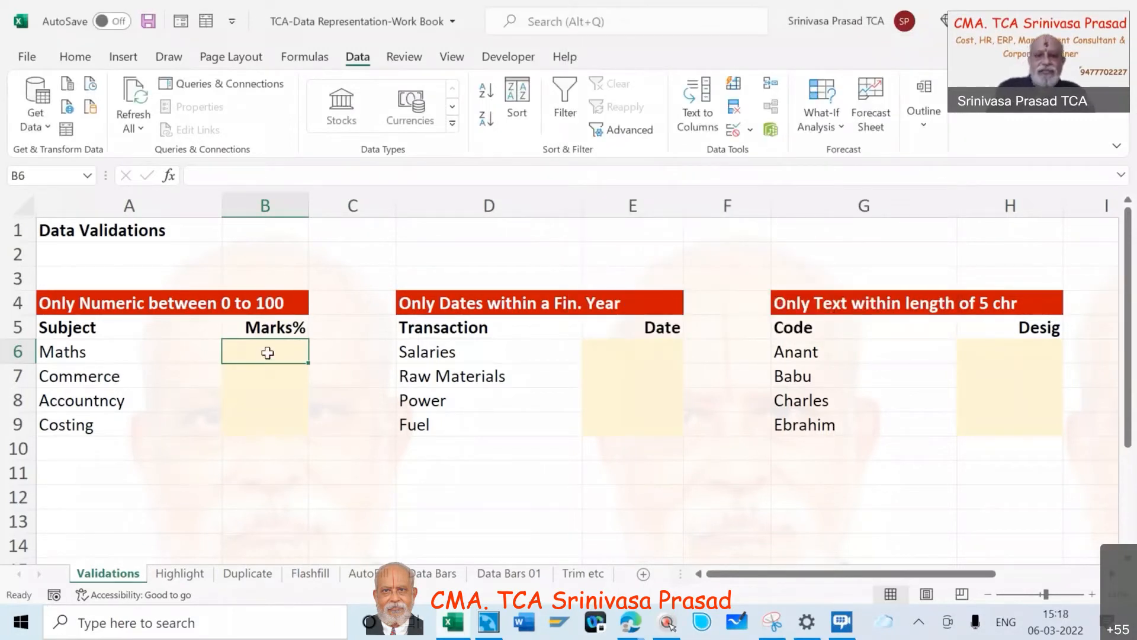
# - Enter 50 as the Maths mark in cell B6
pyautogui.write('50')
pyautogui.press('Tab')
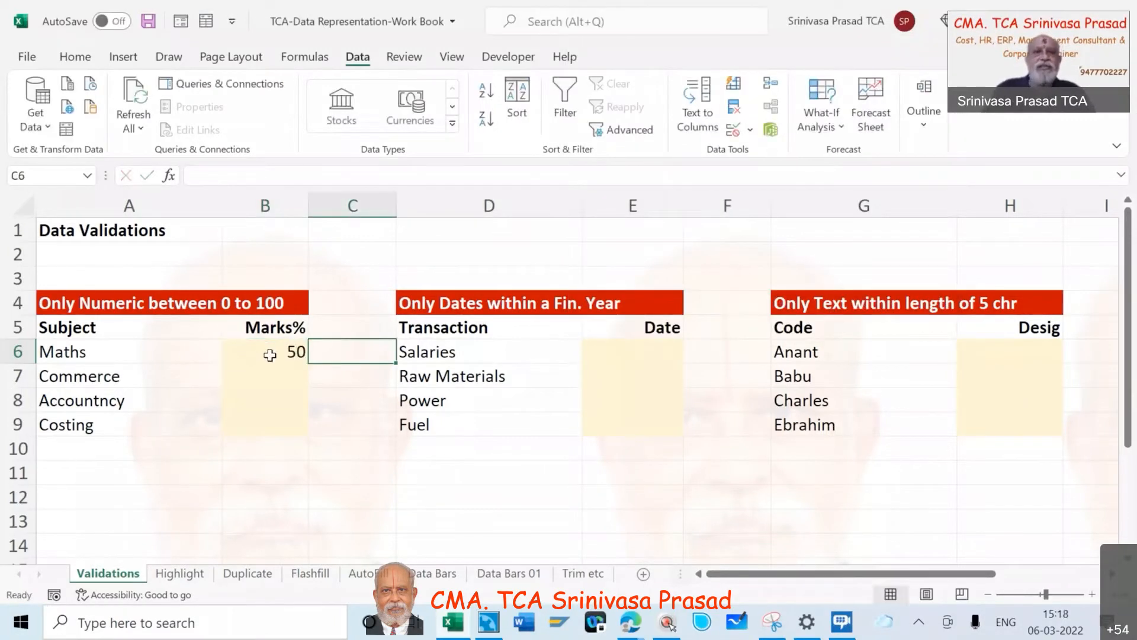
# - Test the validation by trying to replace the Maths mark with 101, and choose to retry the entry
pyautogui.click(268, 353)
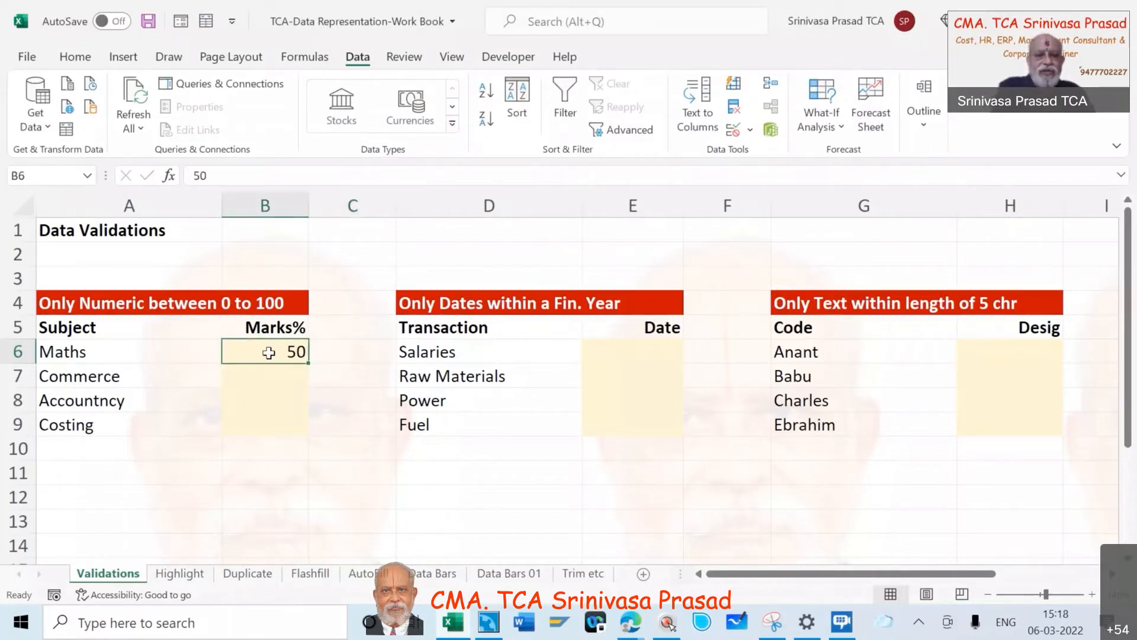
pyautogui.write('101')
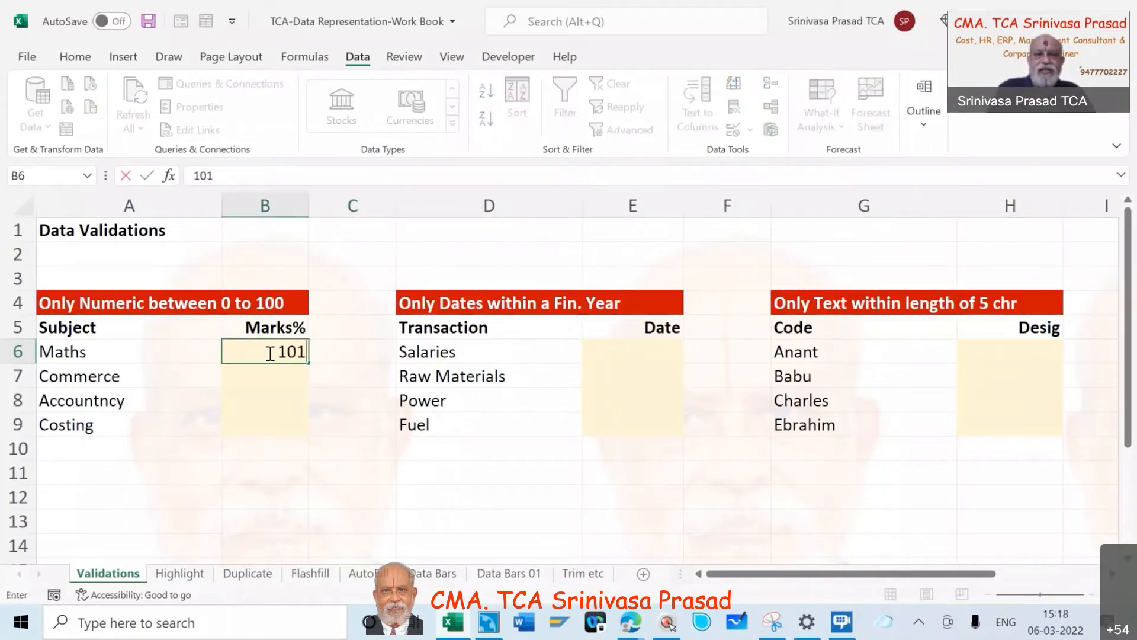
pyautogui.press('Return')
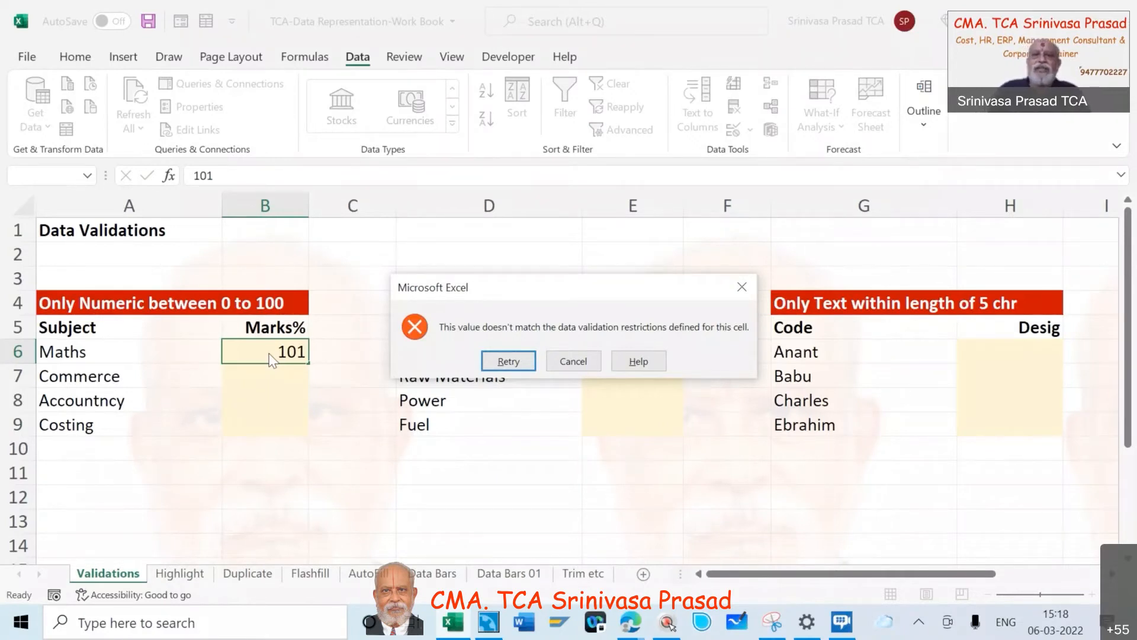
pyautogui.click(508, 361)
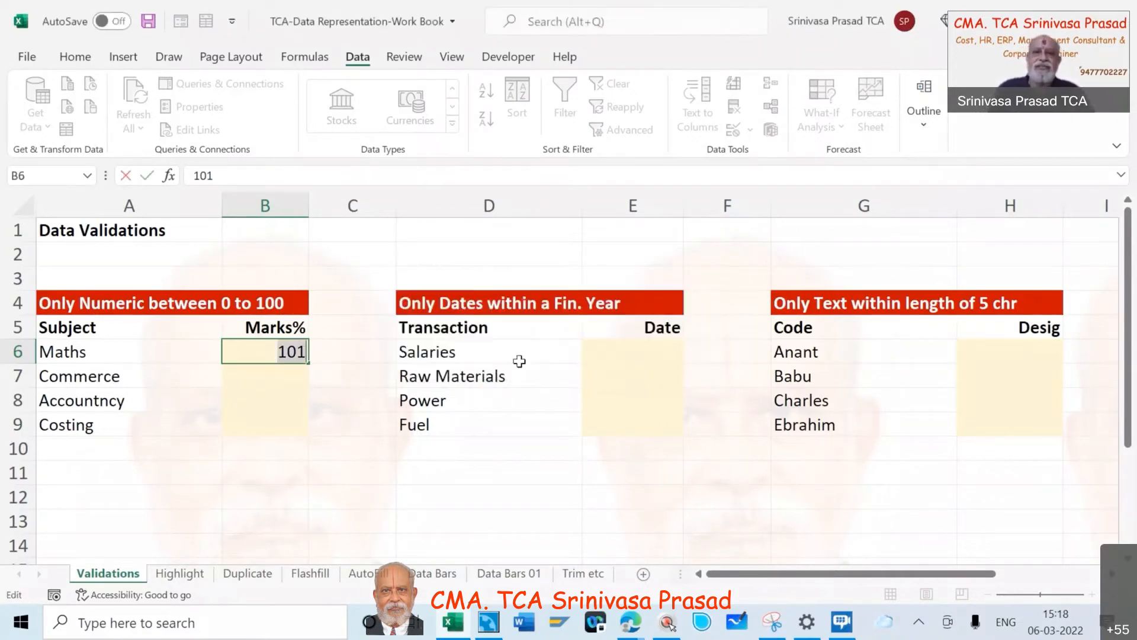
# - Try 121 as the Maths mark and cancel the entry
pyautogui.write('12')
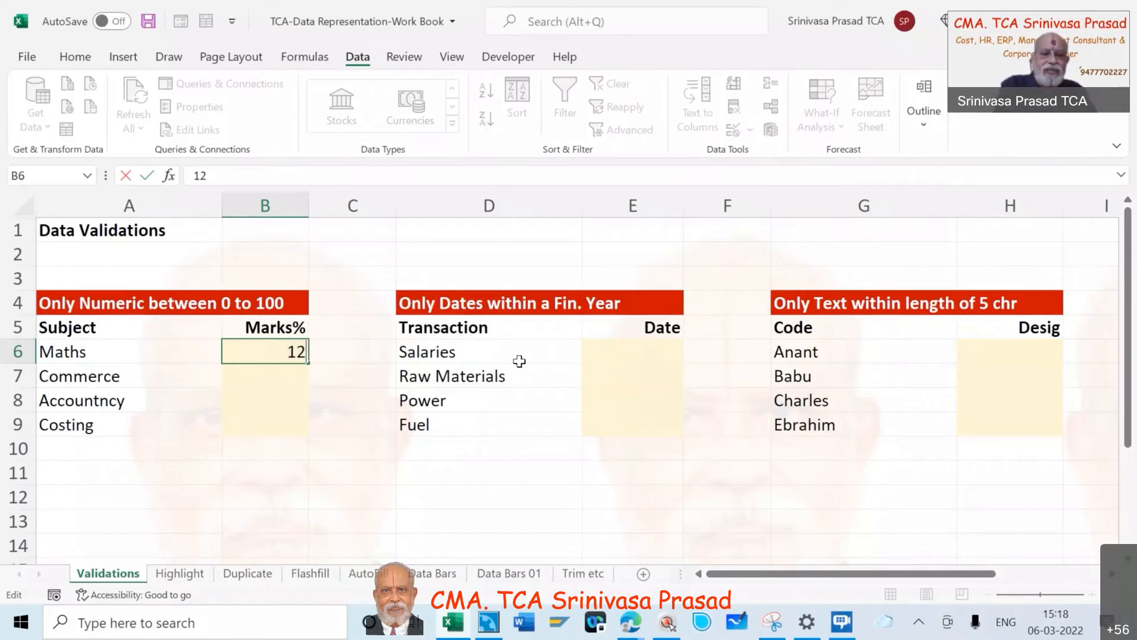
pyautogui.write('1')
pyautogui.press('Return')
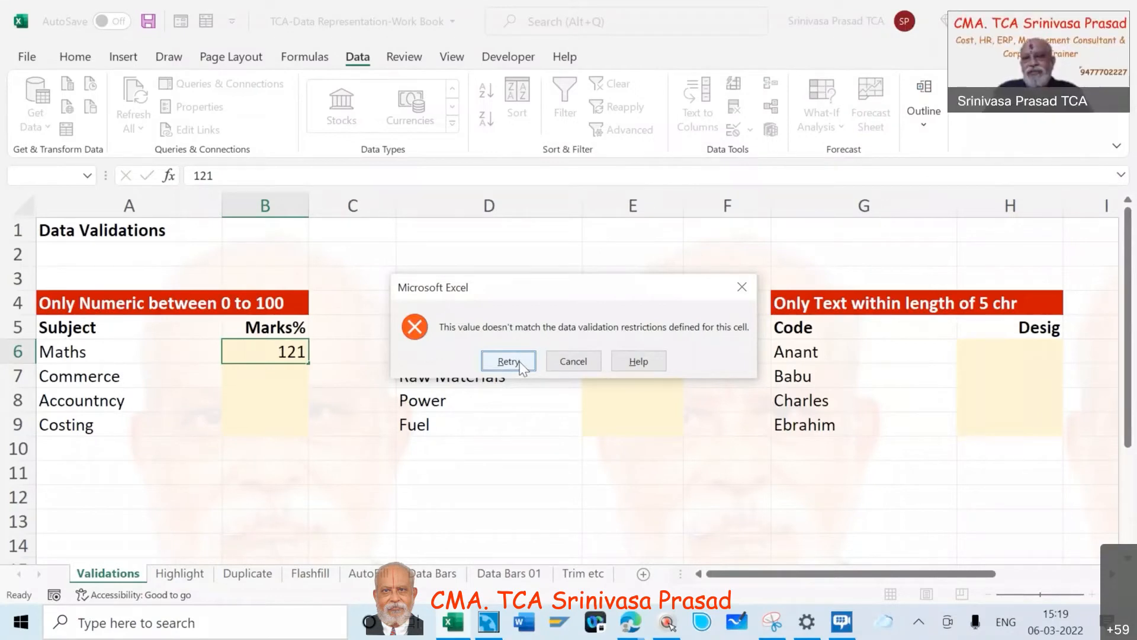
pyautogui.click(579, 362)
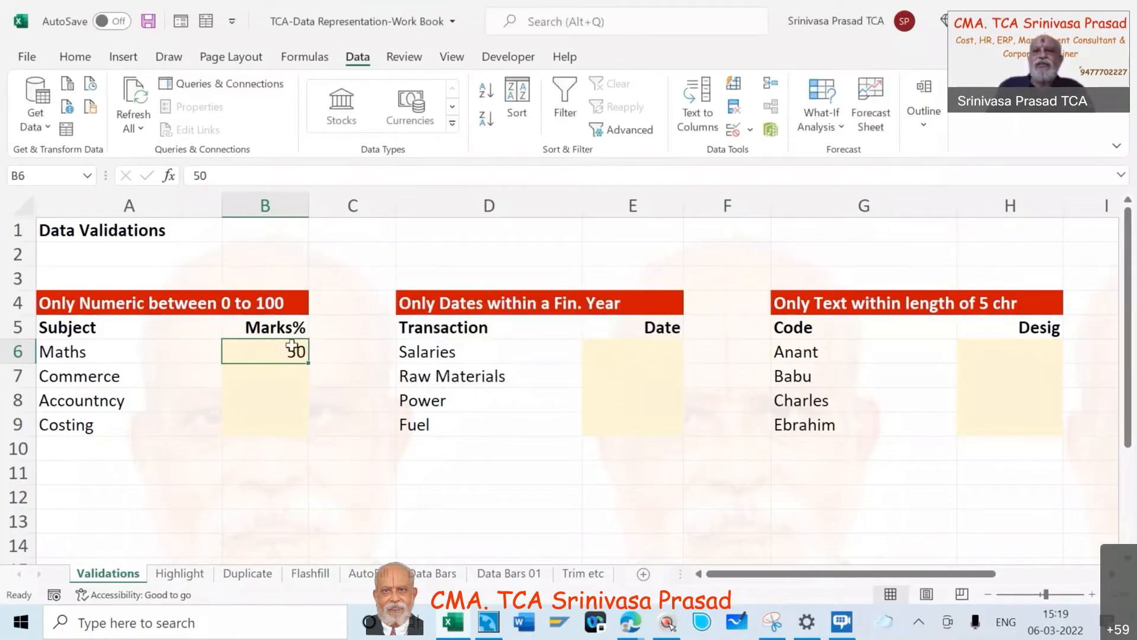
# - Preview the Warning and Information error alert styles for the Maths mark's data validation, returning the style to Stop
pyautogui.click(751, 130)
pyautogui.click(767, 155)
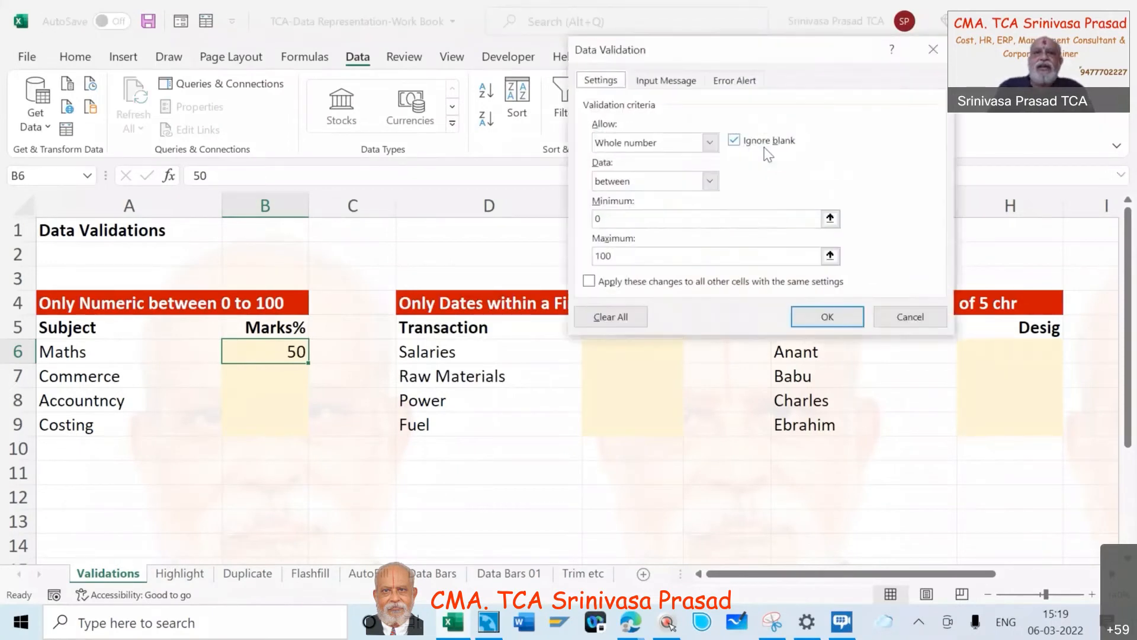
pyautogui.click(736, 82)
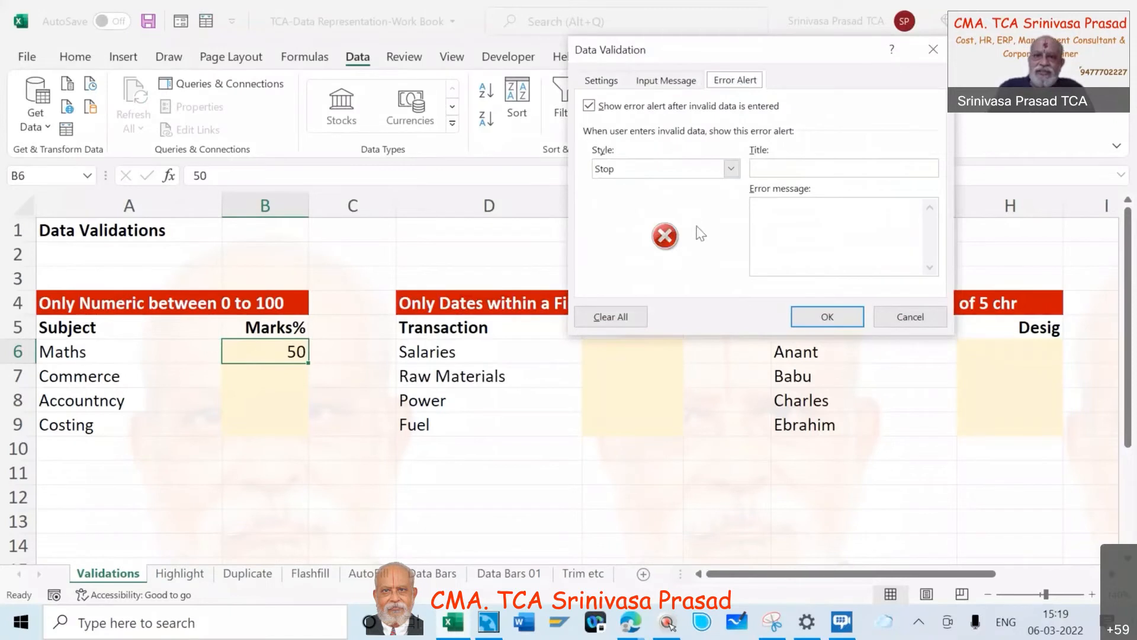
pyautogui.click(733, 169)
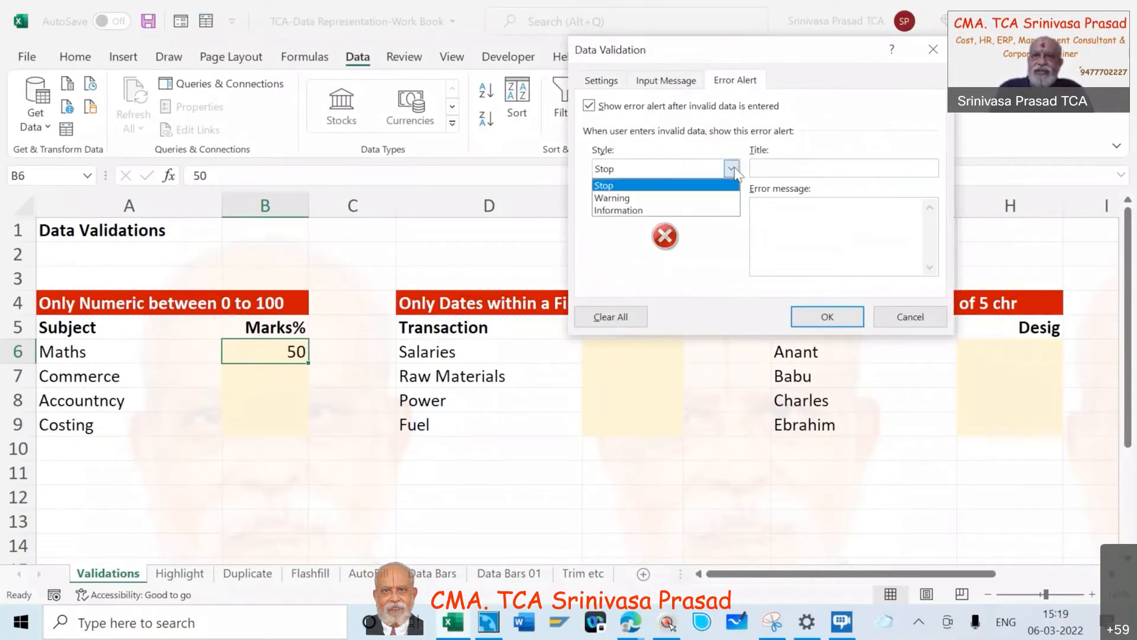
pyautogui.click(708, 199)
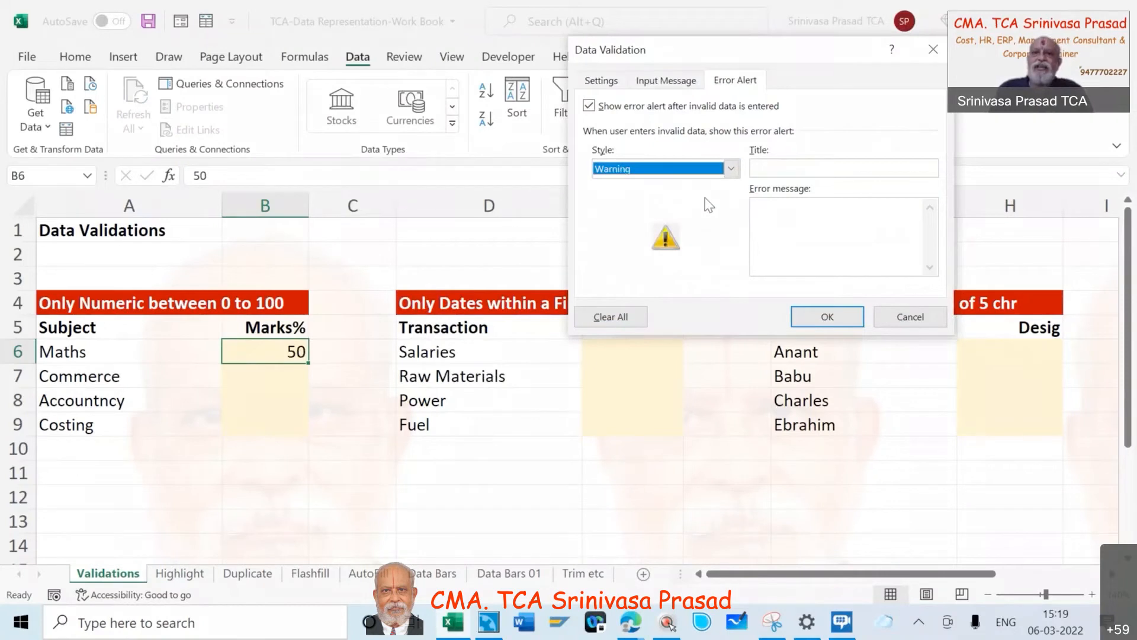
pyautogui.click(731, 168)
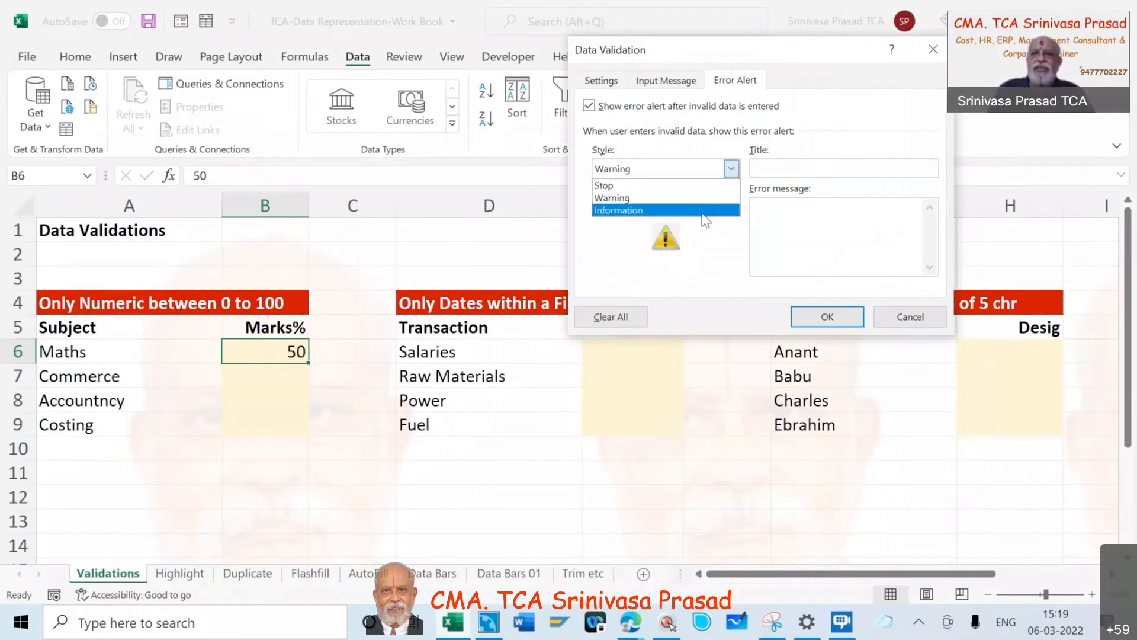
pyautogui.click(704, 210)
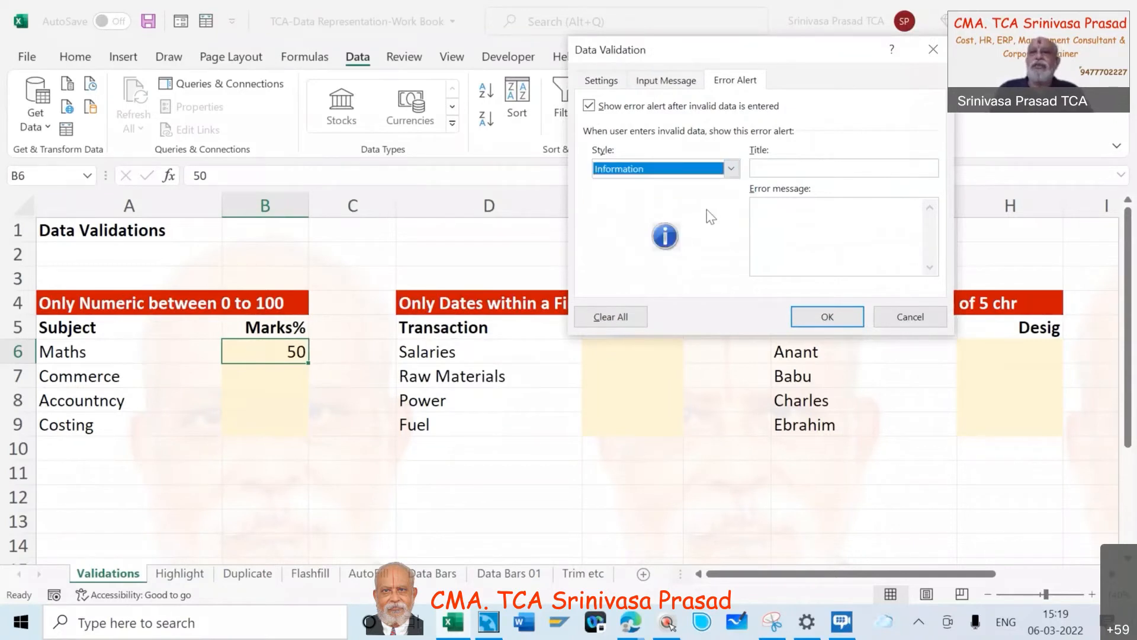
pyautogui.click(734, 171)
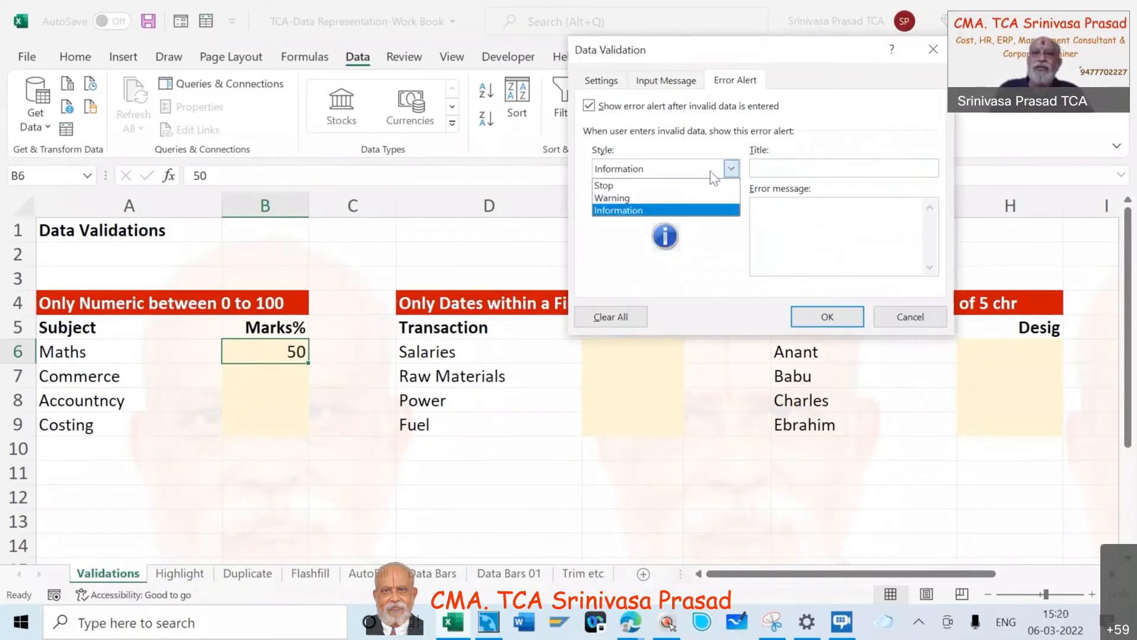
pyautogui.click(693, 186)
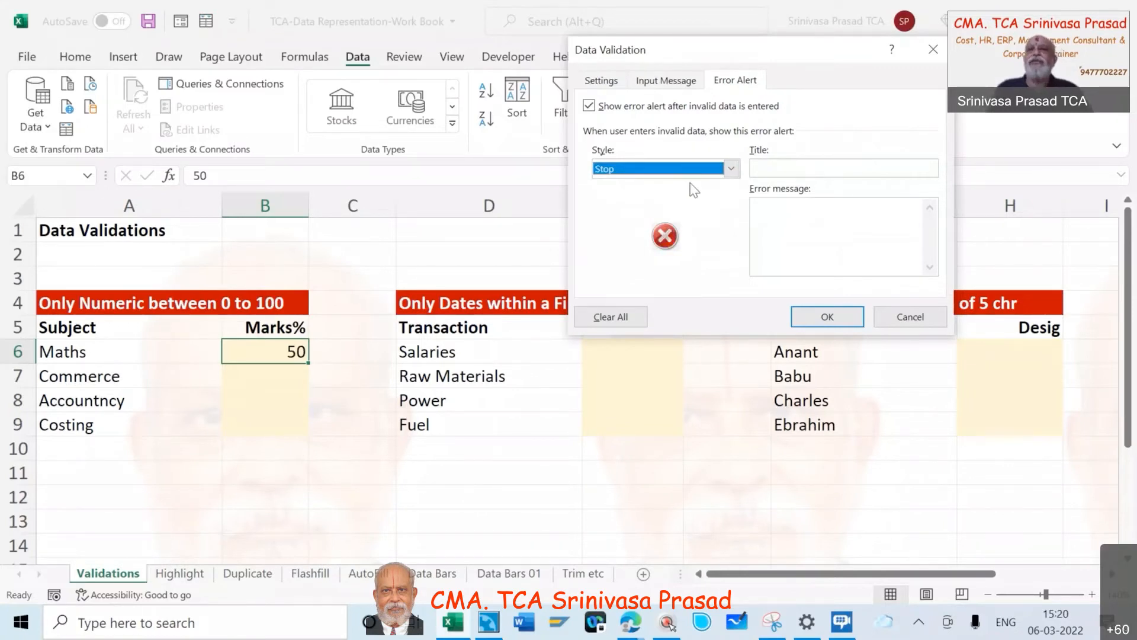
# - Set the validation's error message to "Please enter figures between 0 and 100" and apply it to the Maths mark
pyautogui.click(783, 208)
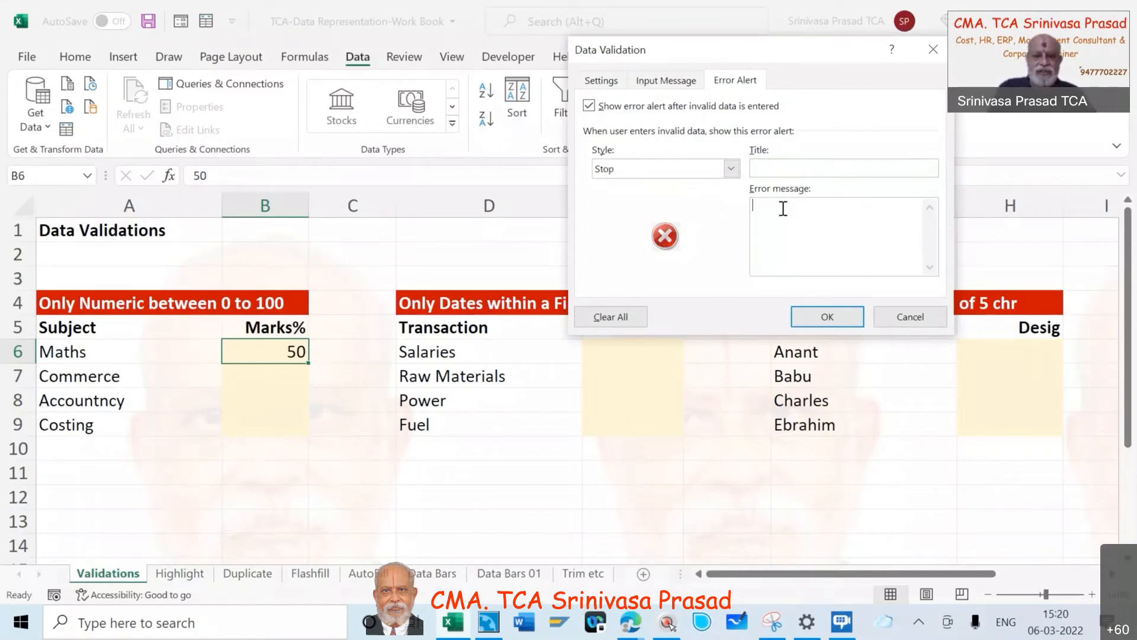
pyautogui.write('Pl')
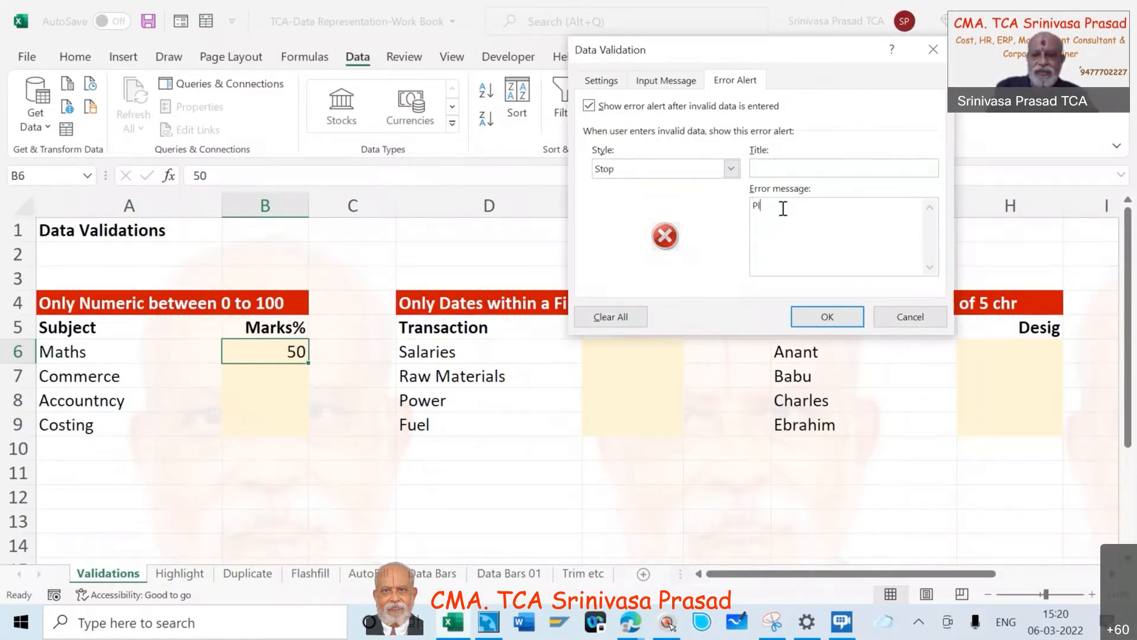
pyautogui.write('ease en')
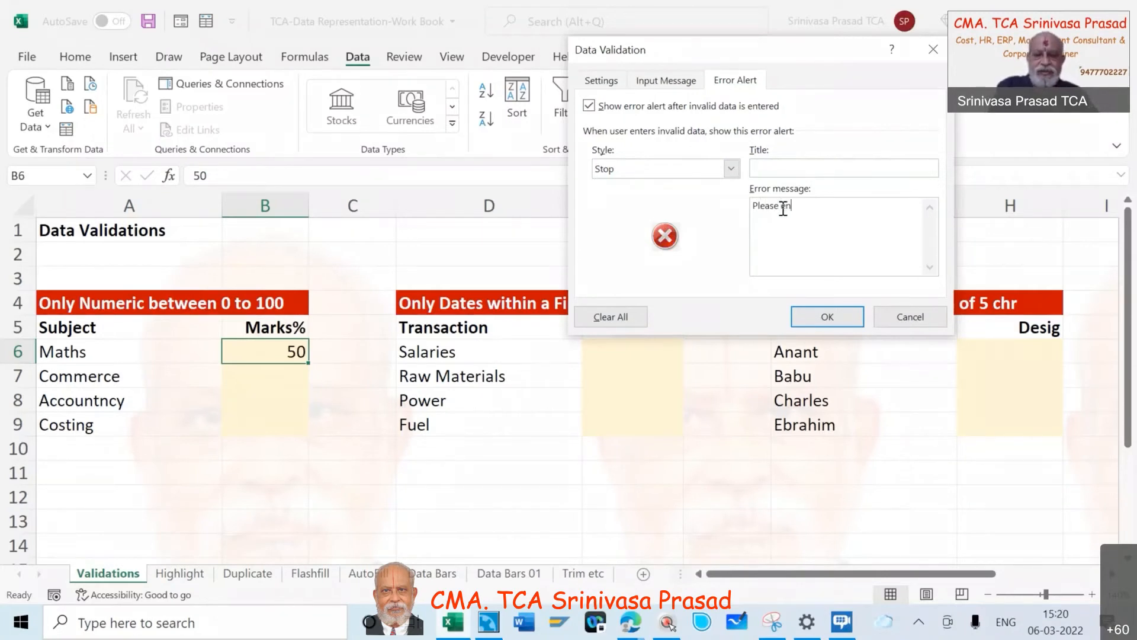
pyautogui.write('ter ')
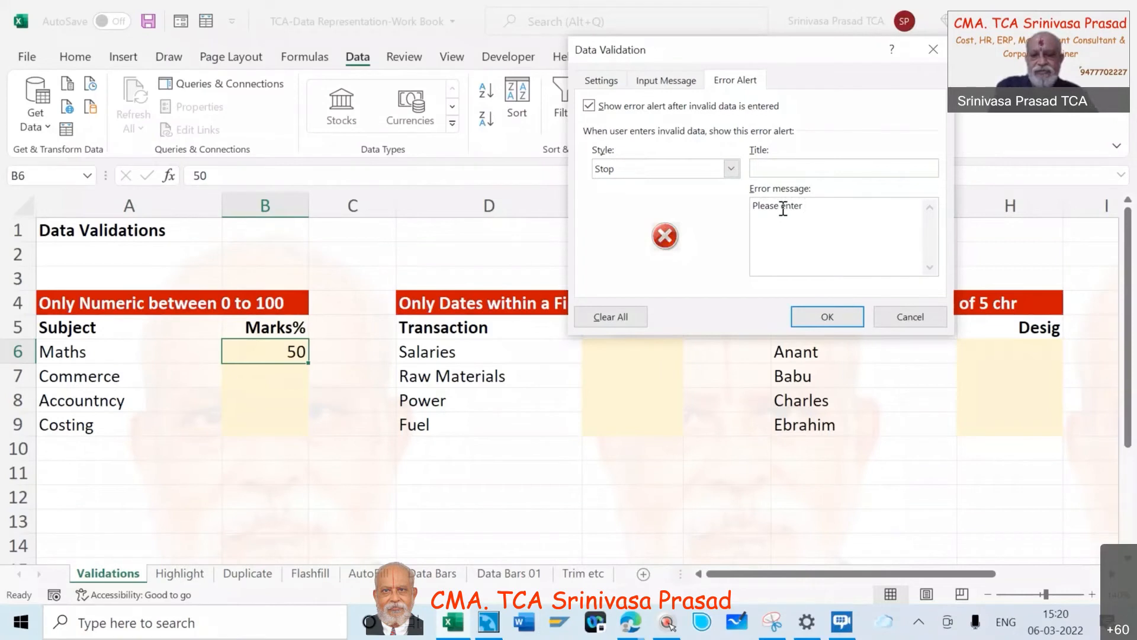
pyautogui.write('figures')
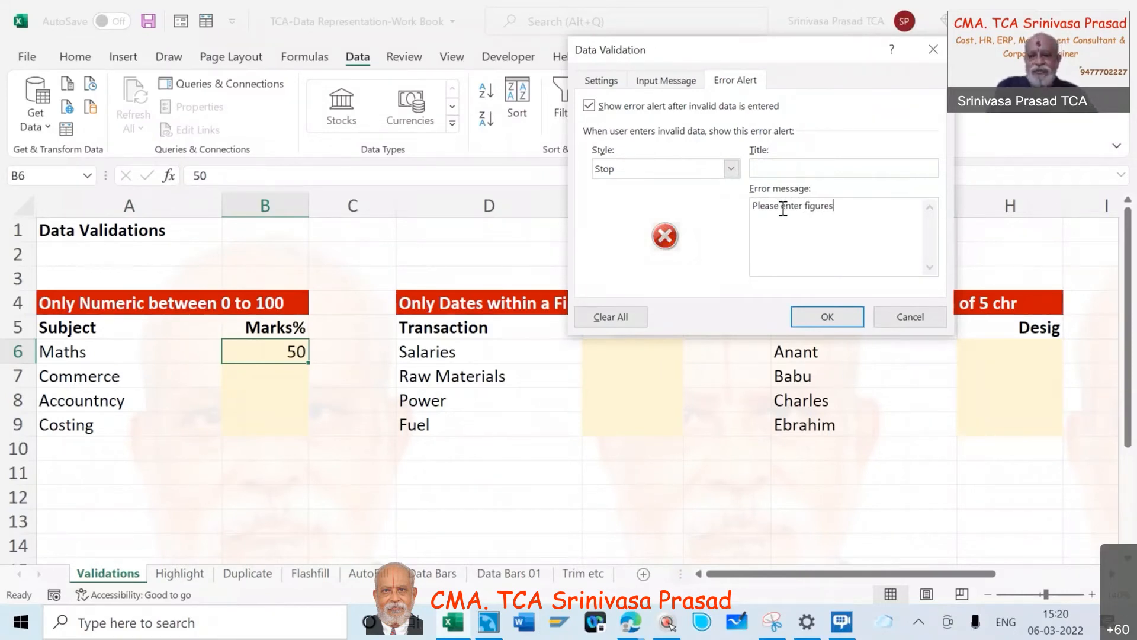
pyautogui.write(' between ')
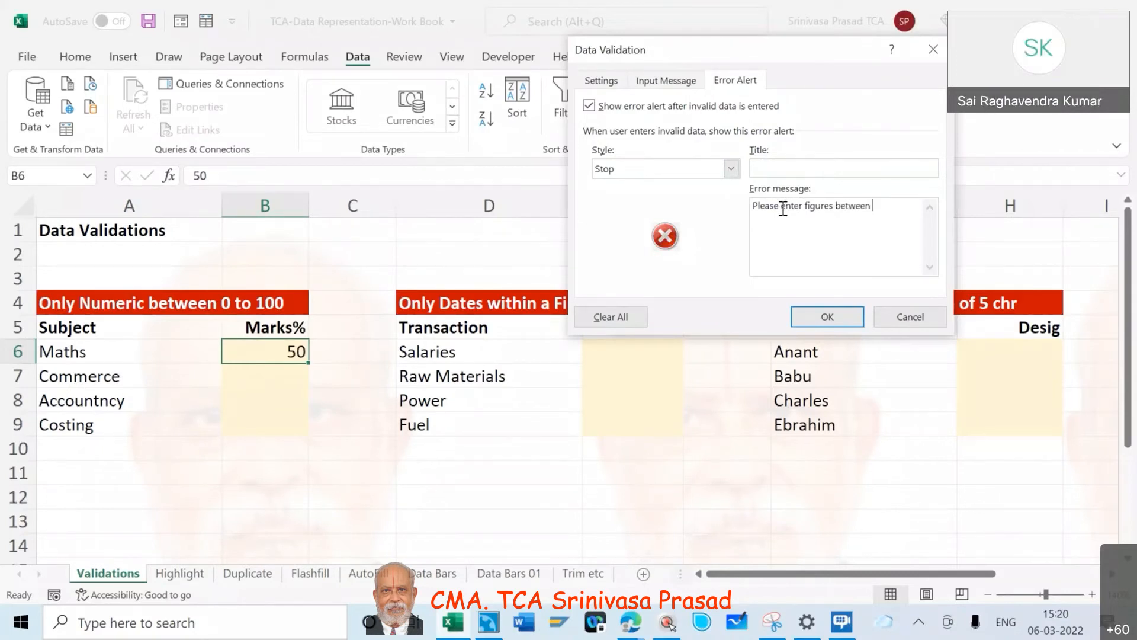
pyautogui.write('1 ')
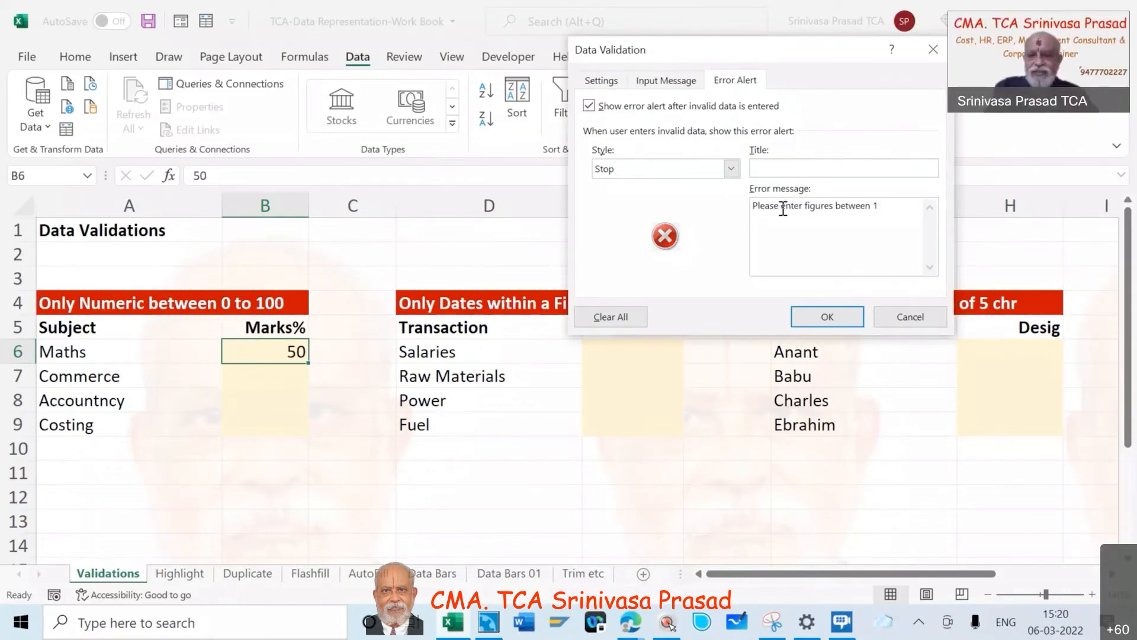
pyautogui.write('0')
pyautogui.press('BackSpace')
pyautogui.press('BackSpace')
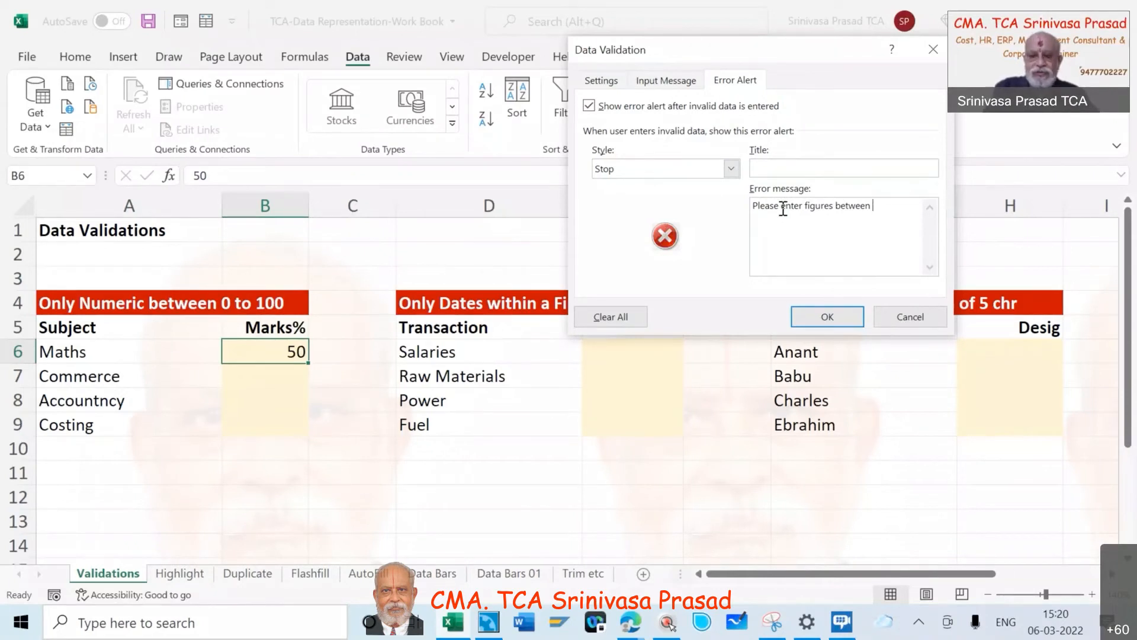
pyautogui.write('0 and 100')
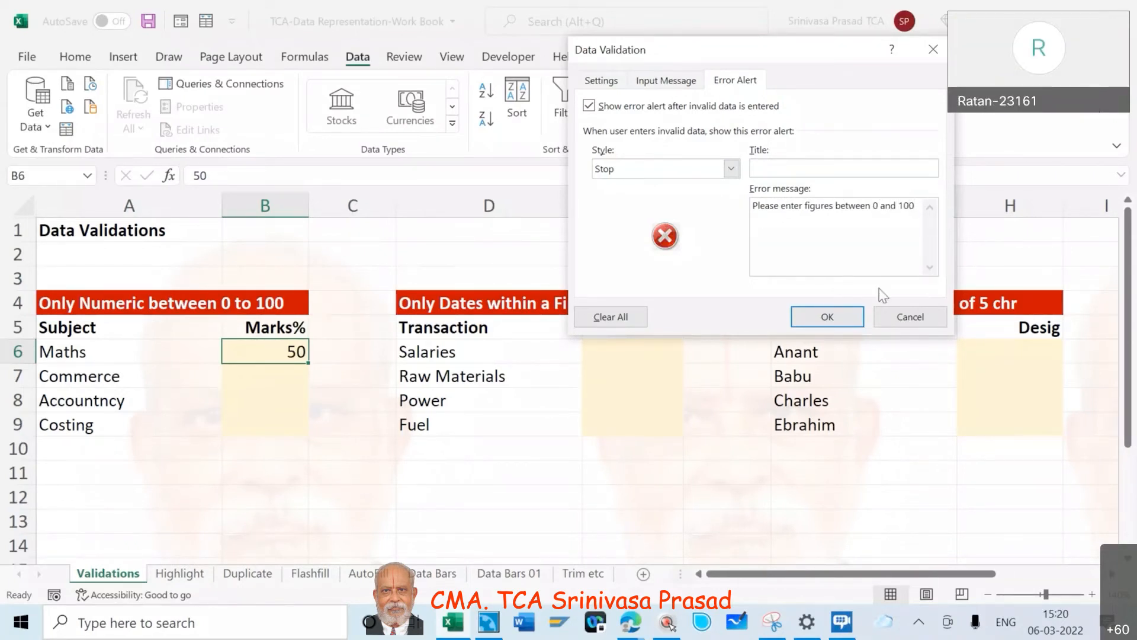
pyautogui.click(831, 319)
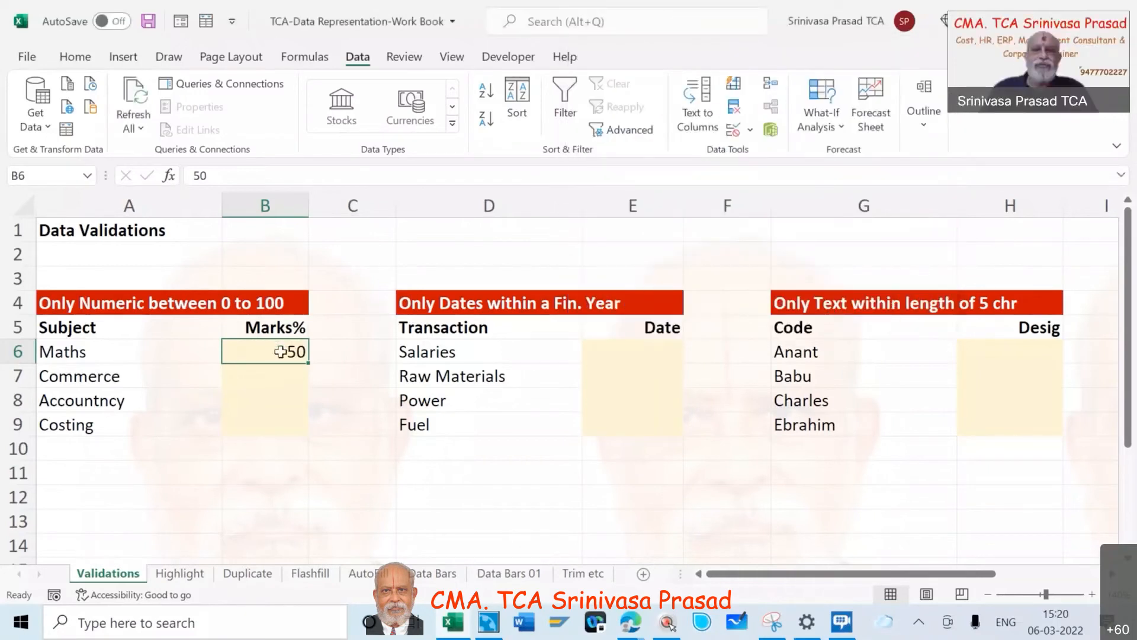
# - Set the Maths mark in B6 to 60, and test the custom error alert by trying 101 and cancelling that entry
pyautogui.write('60')
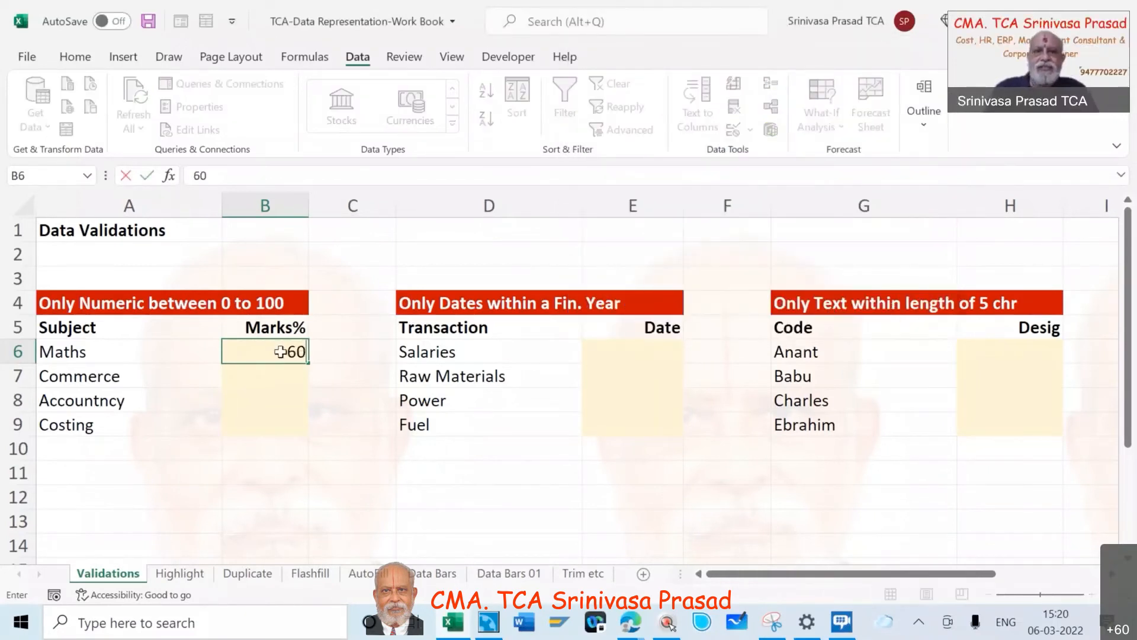
pyautogui.press('Tab')
pyautogui.click(294, 355)
pyautogui.write('1')
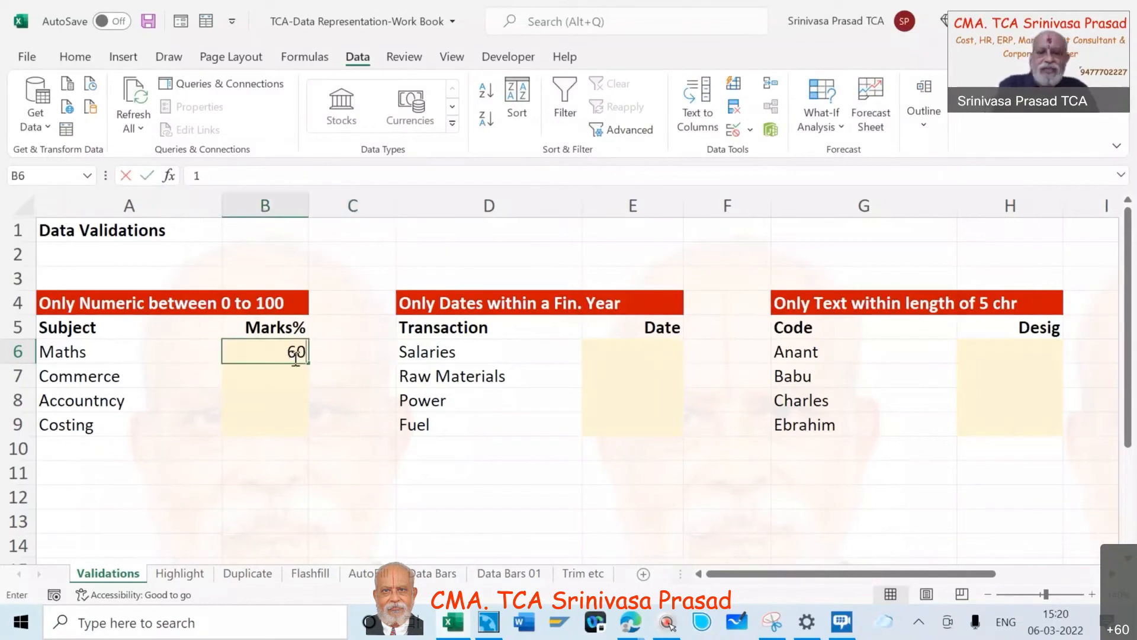
pyautogui.write('01')
pyautogui.press('Return')
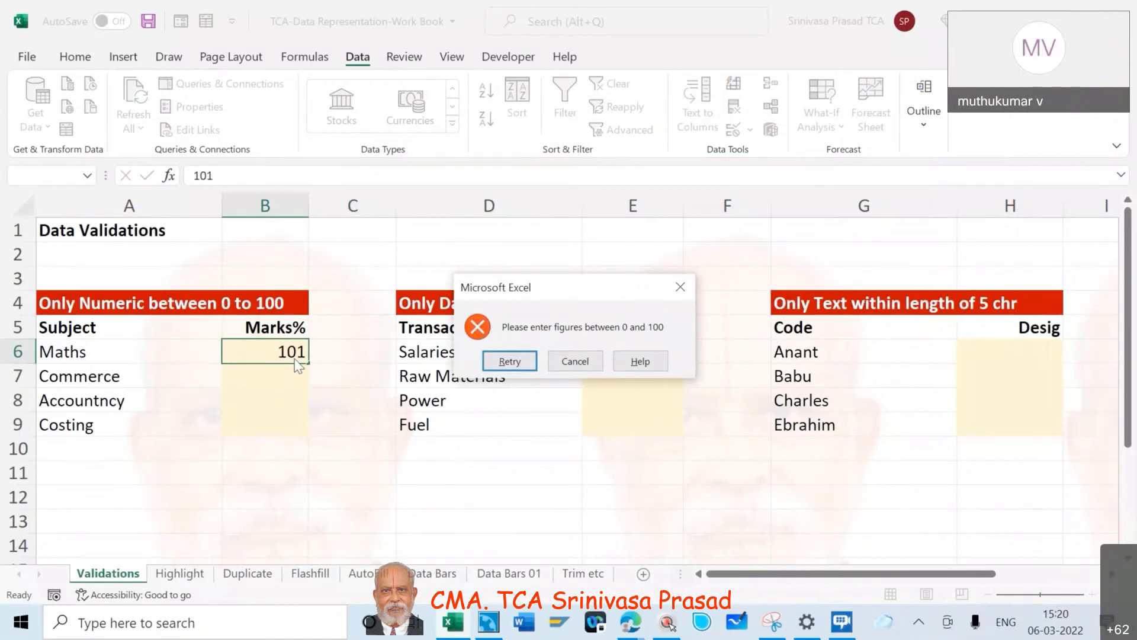
pyautogui.click(574, 361)
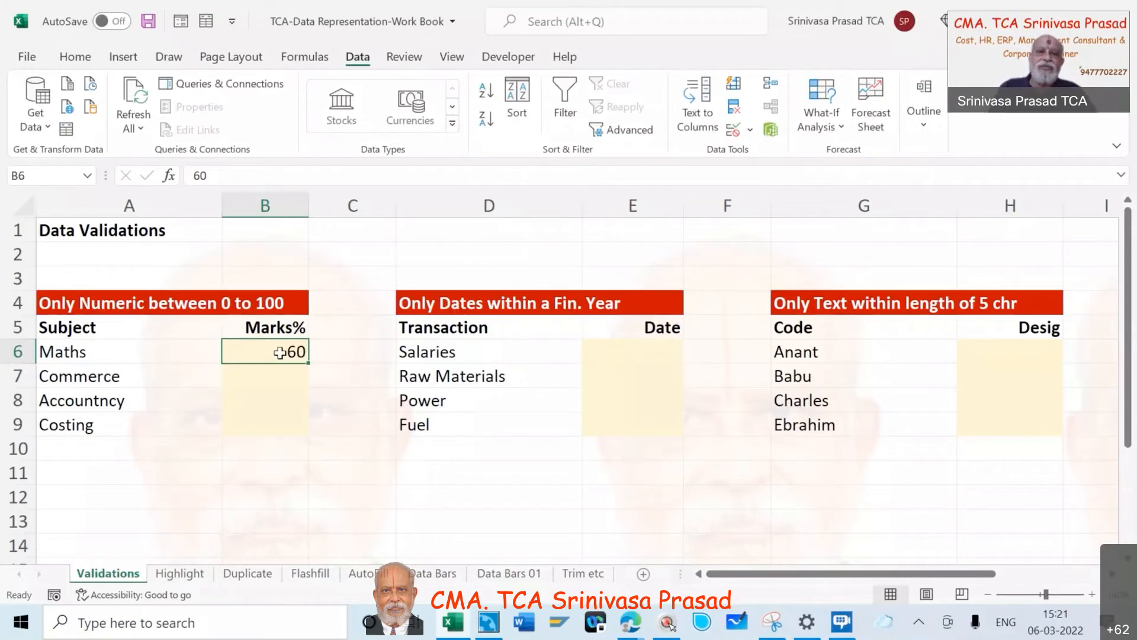
# - Select the marks cells B6 to B9 and extend the Maths mark's data validation to all of them
pyautogui.hotkey('shift', 'Down')
pyautogui.hotkey('shift', 'Down')
pyautogui.hotkey('shift', 'Down')
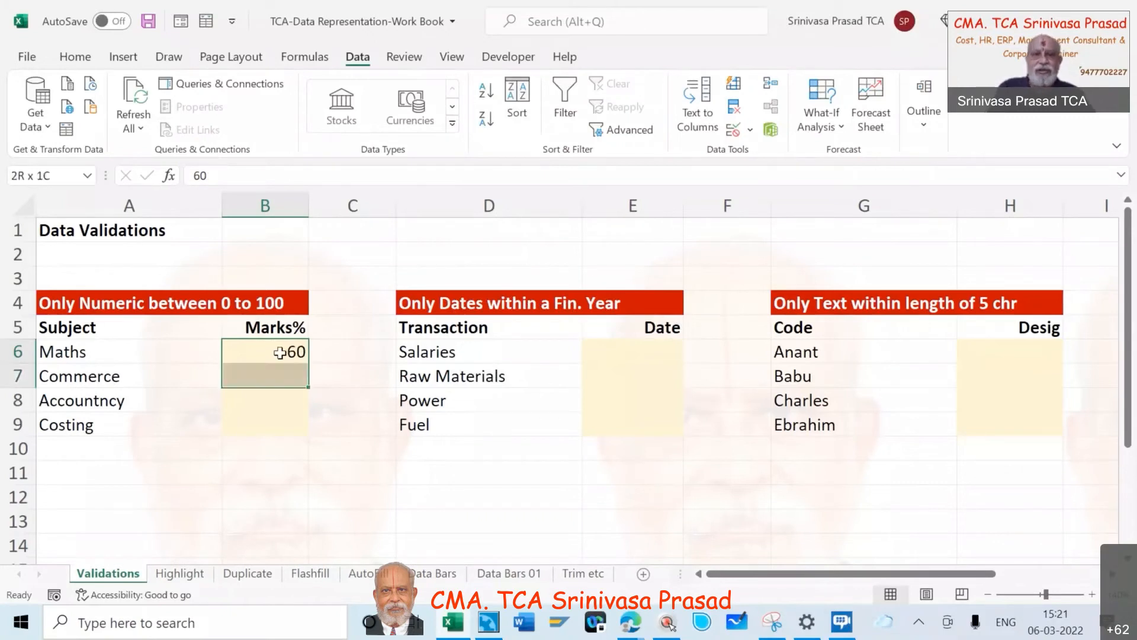
pyautogui.click(749, 130)
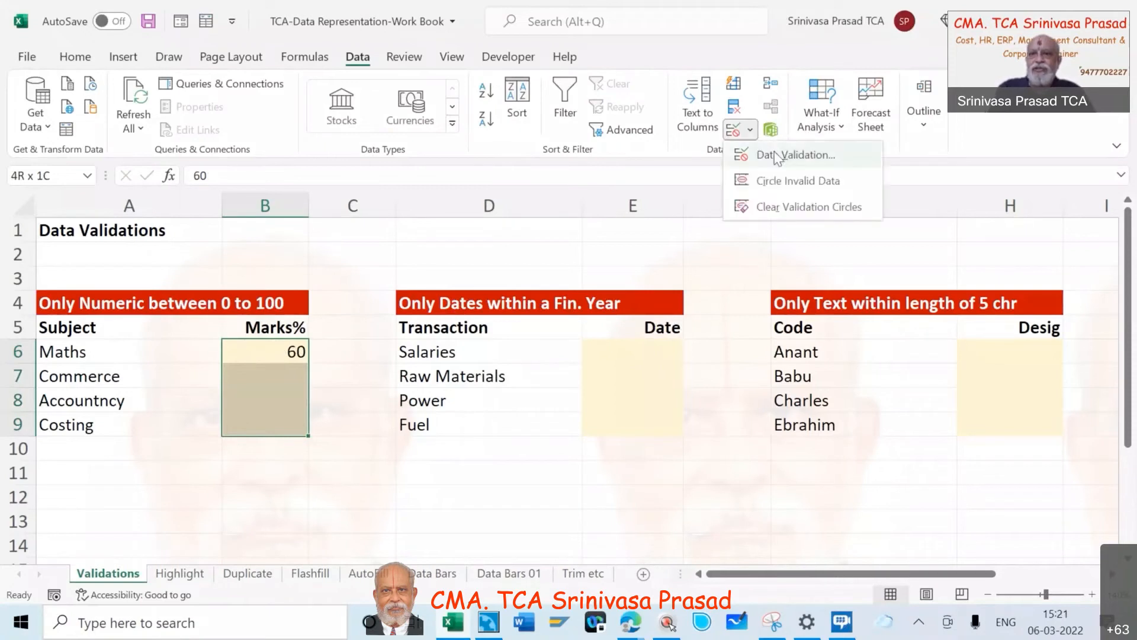
pyautogui.click(776, 155)
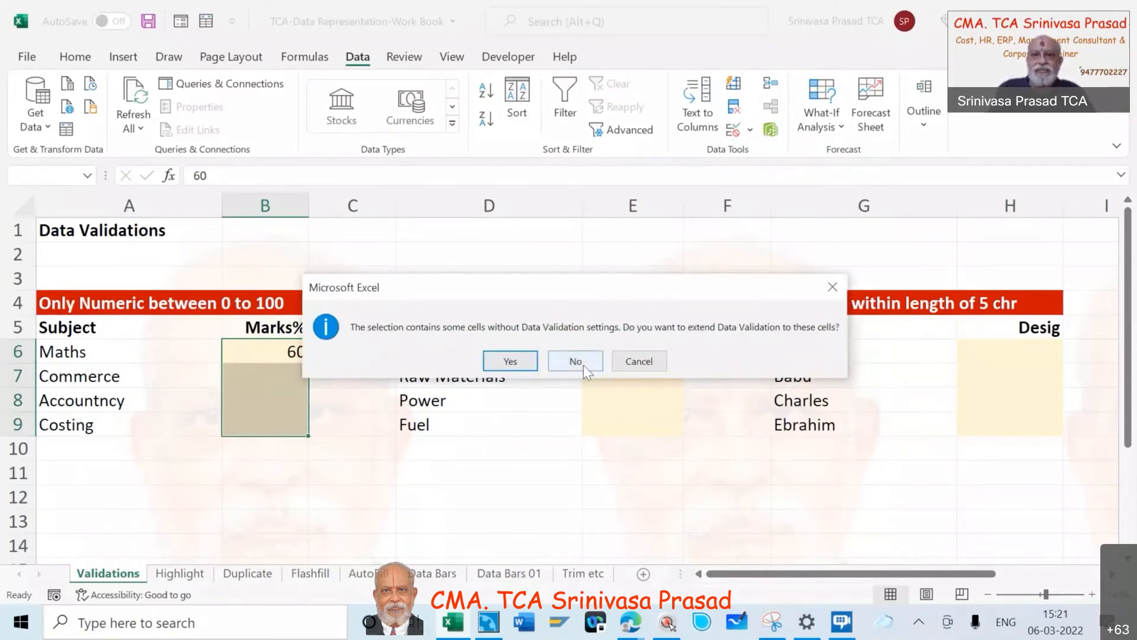
pyautogui.click(514, 363)
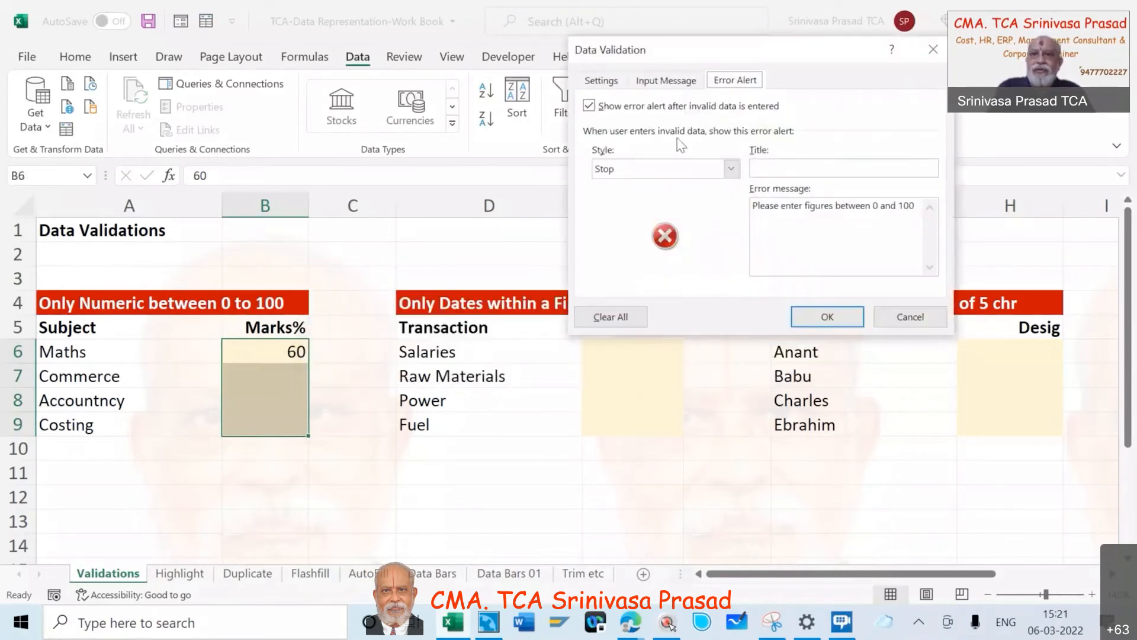
# - Add the input message "Please enter figures from 0 to 100" to the data validation of marks cells B6 to B9 and apply it
pyautogui.click(676, 85)
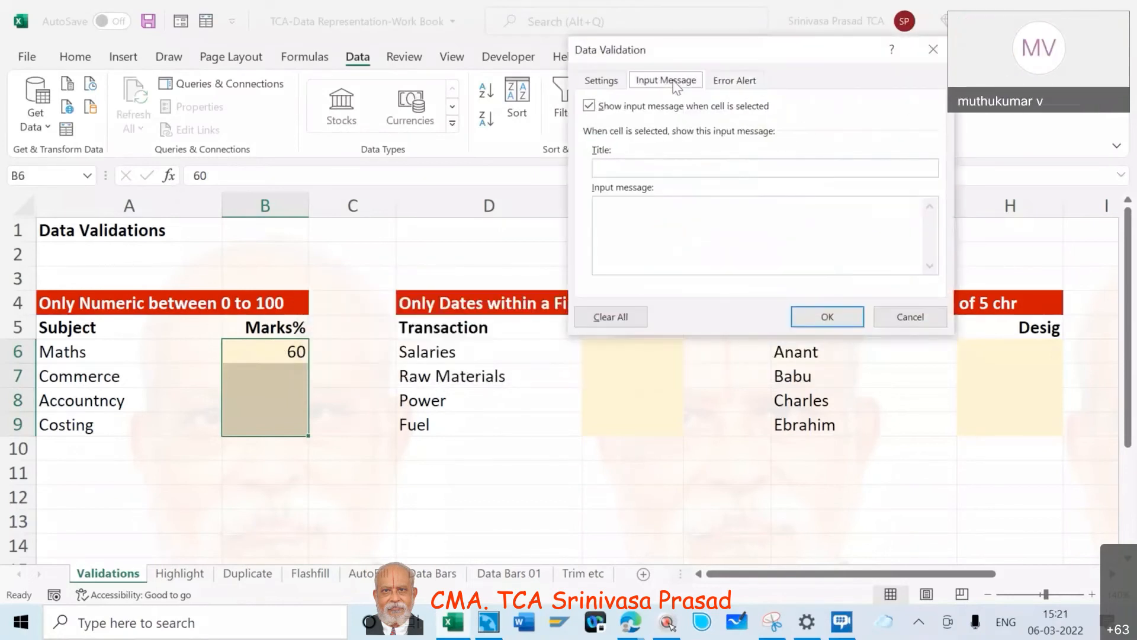
pyautogui.click(612, 208)
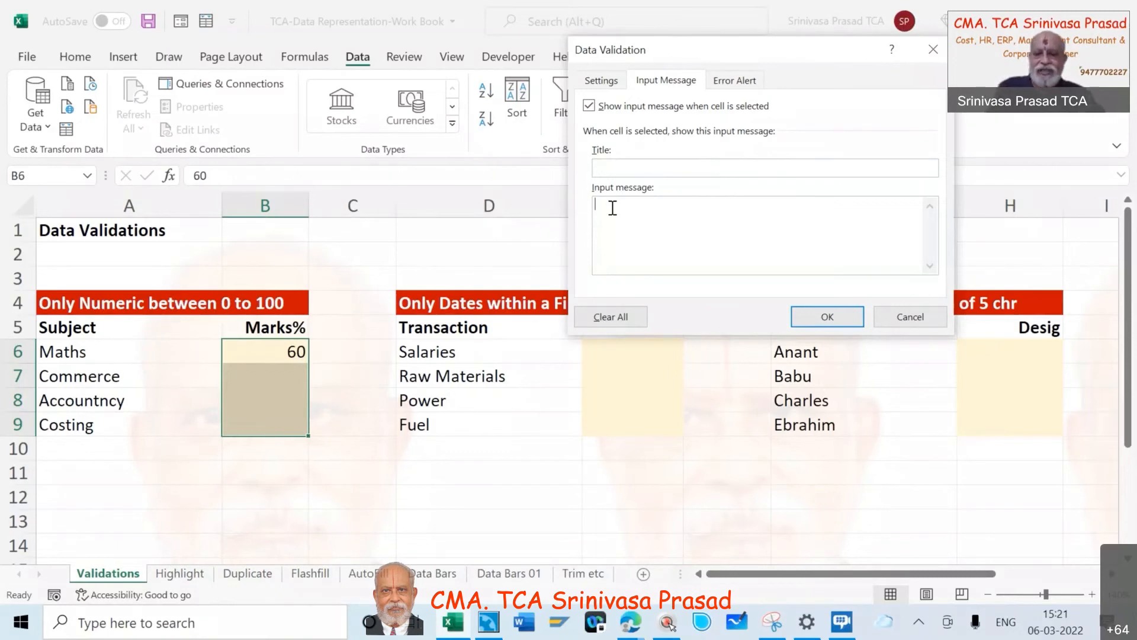
pyautogui.write('Please')
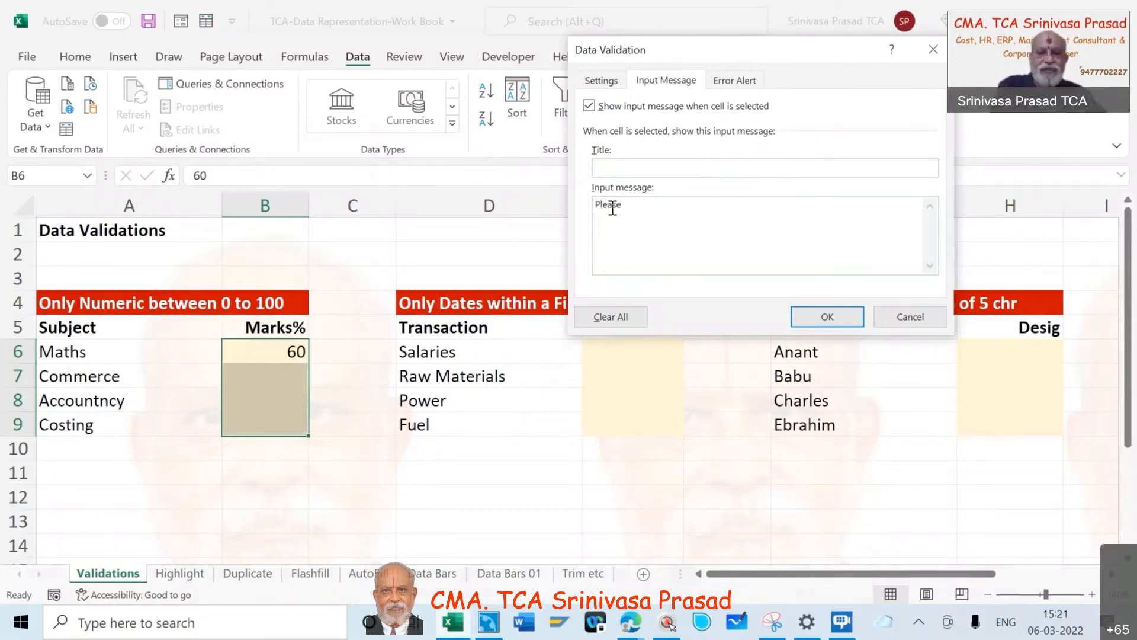
pyautogui.write(' r')
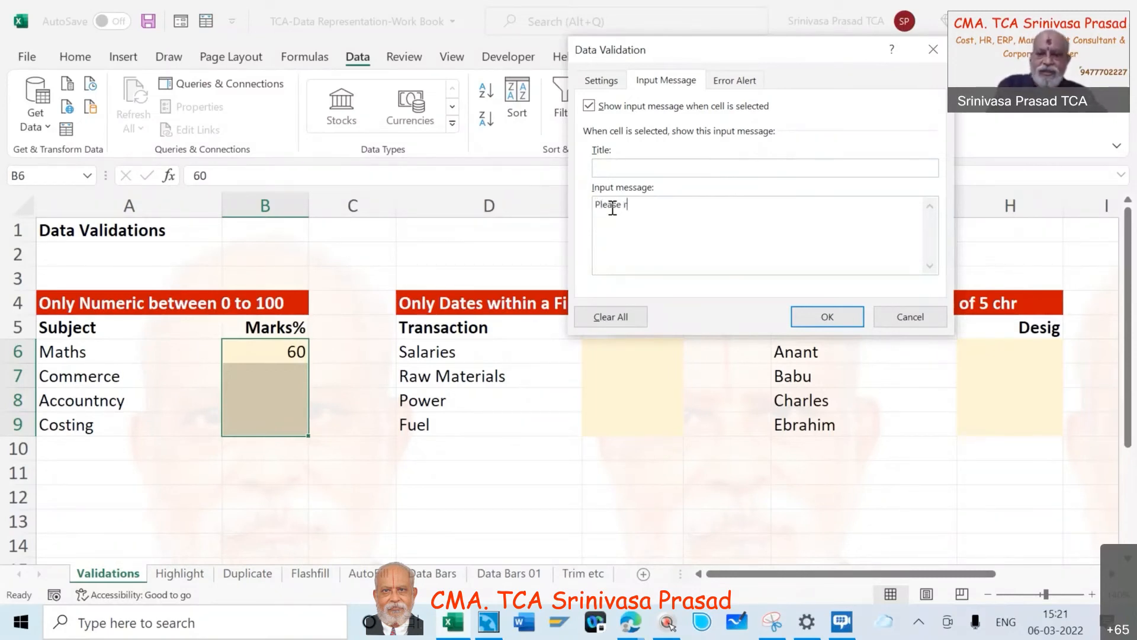
pyautogui.press('BackSpace')
pyautogui.write('enter ')
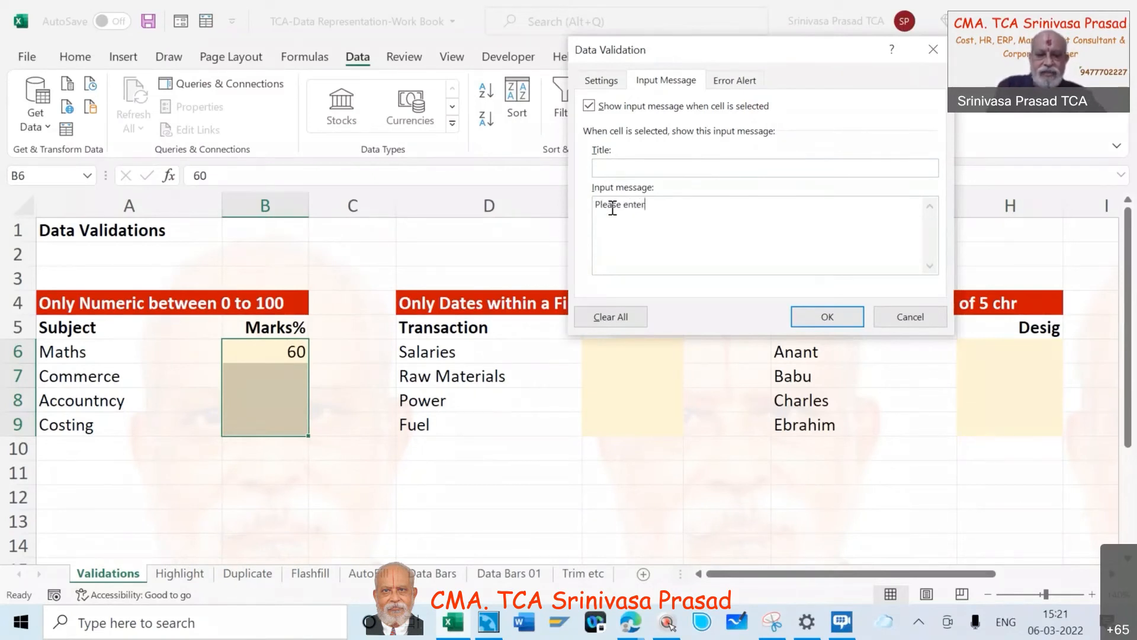
pyautogui.write('fi')
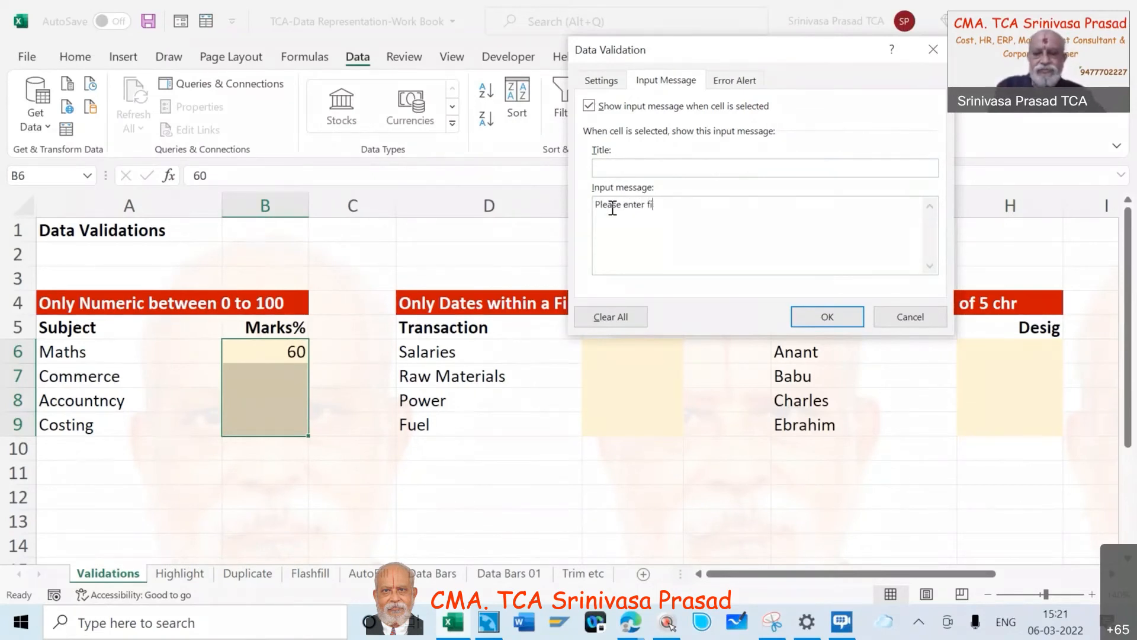
pyautogui.write('gures ')
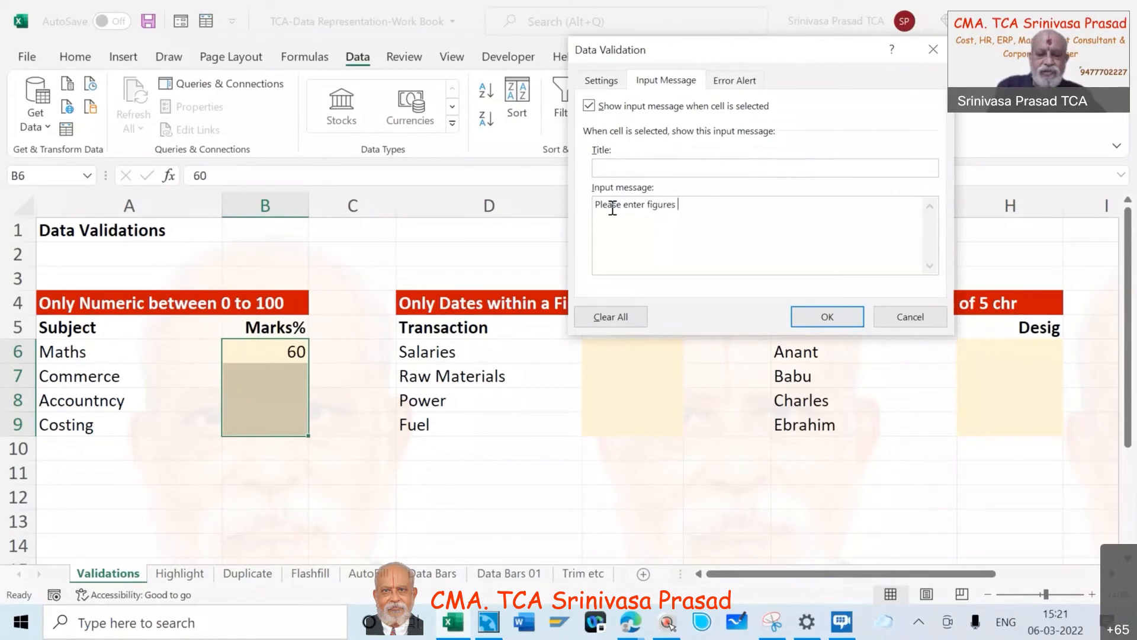
pyautogui.write('from ')
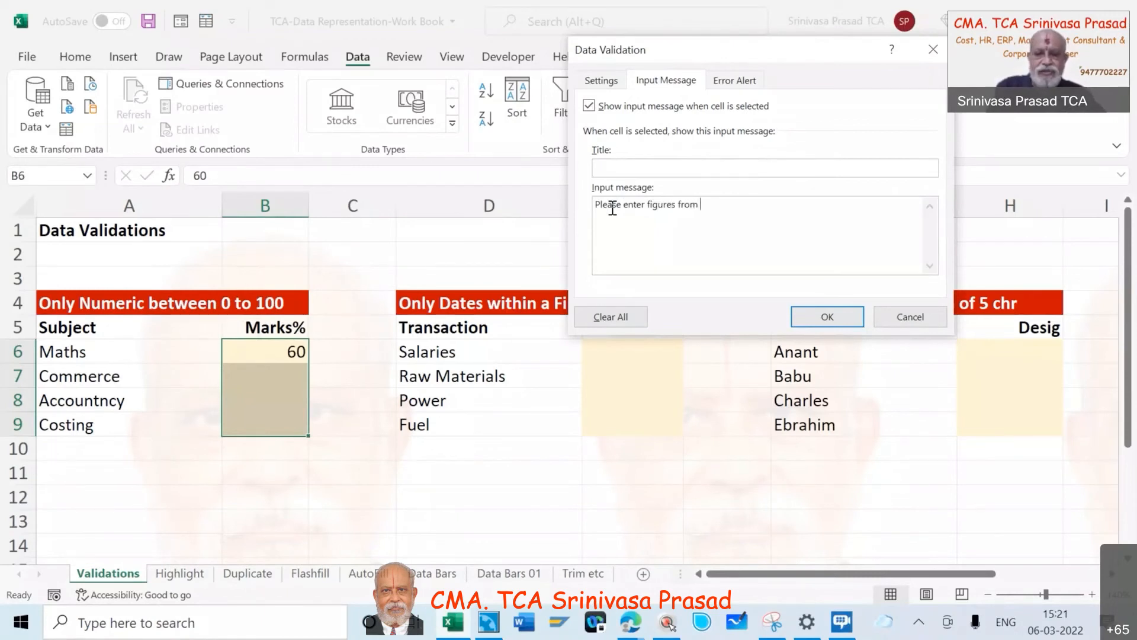
pyautogui.write('0 tlo')
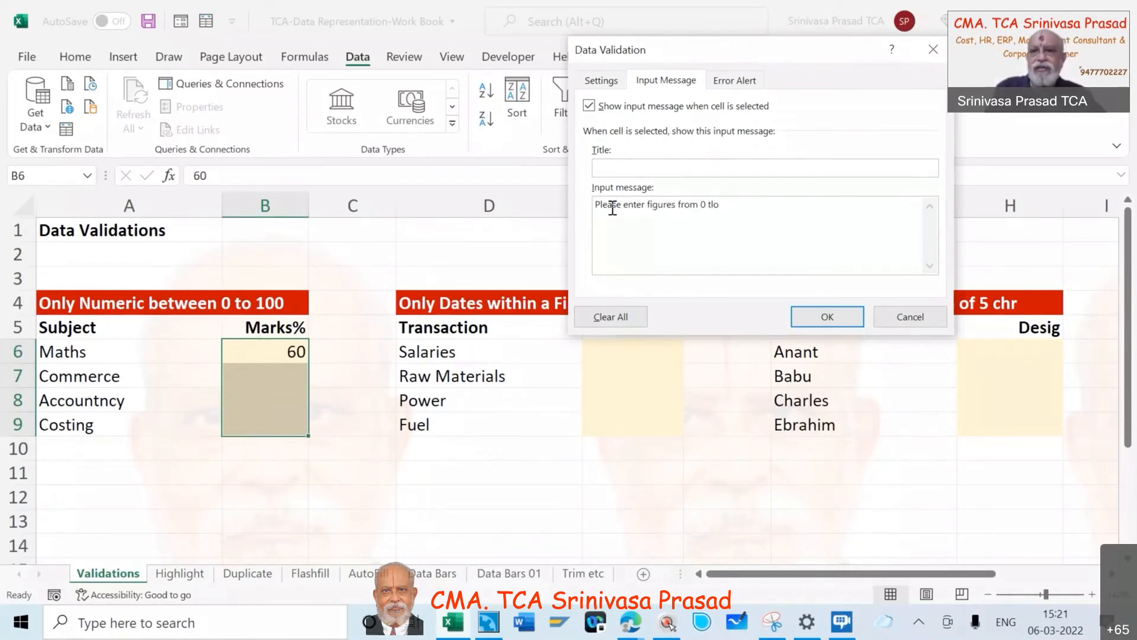
pyautogui.press('BackSpace')
pyautogui.press('BackSpace')
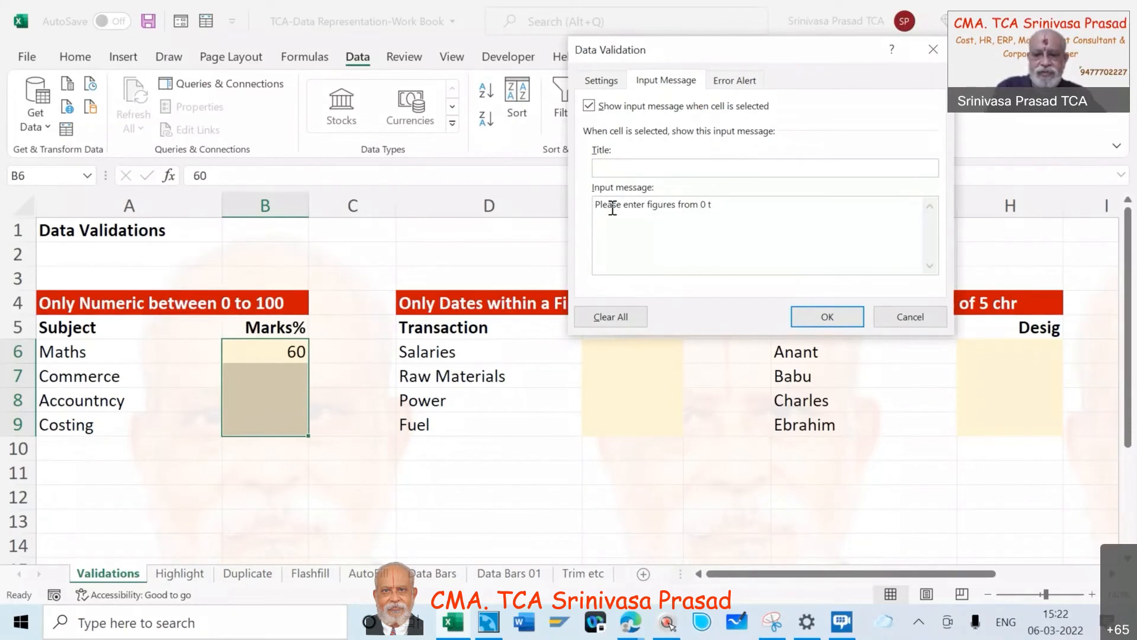
pyautogui.write('o 100')
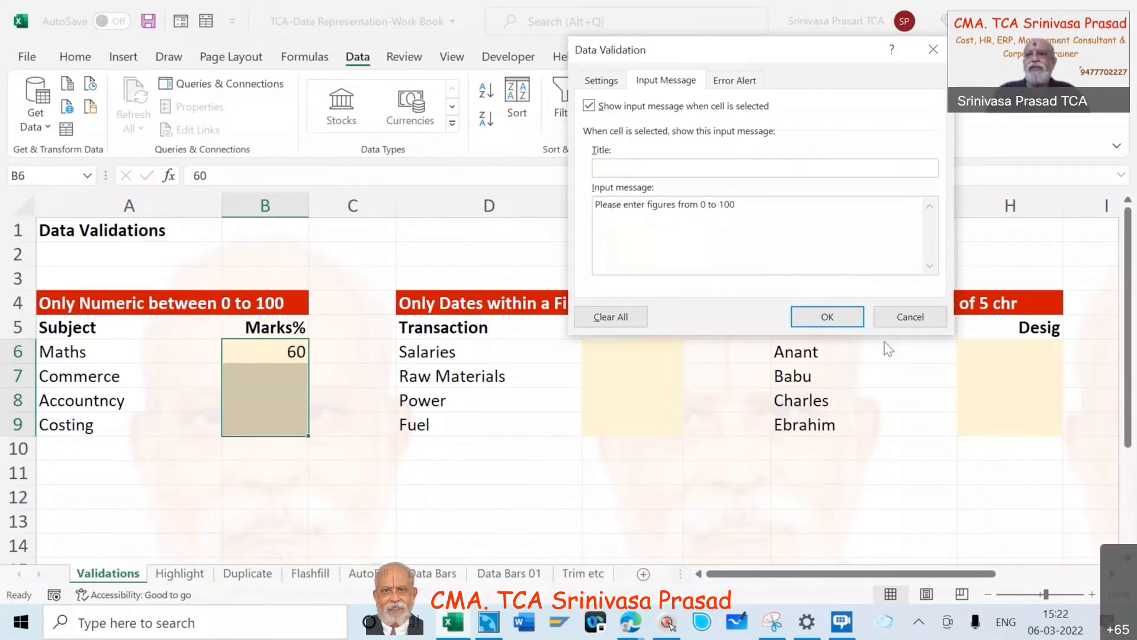
pyautogui.click(828, 318)
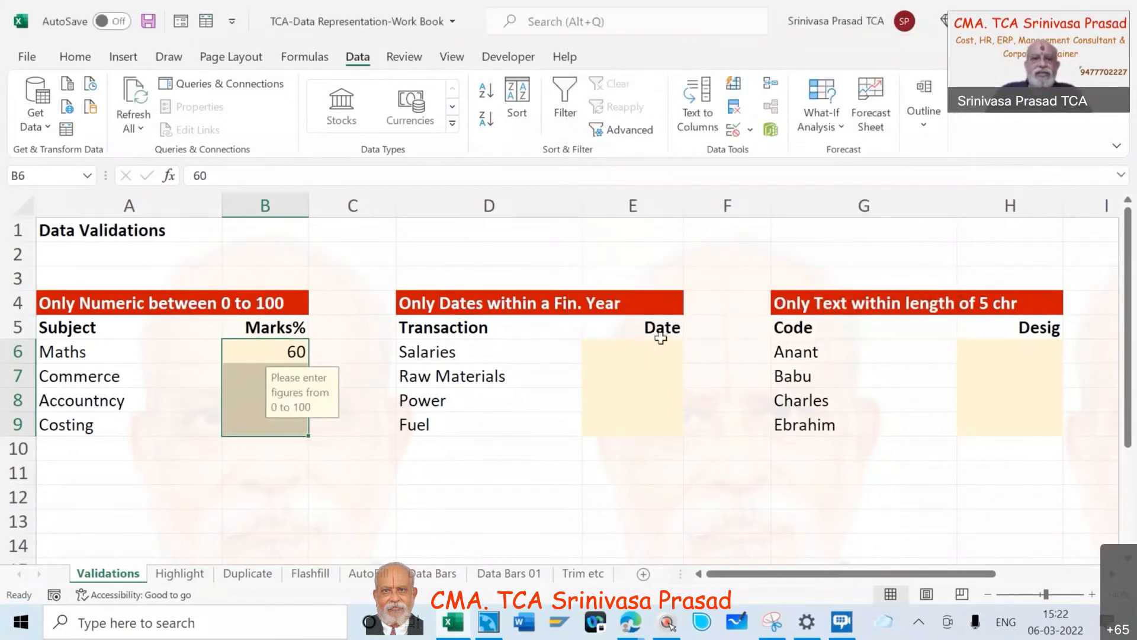
# - Check the input prompt by selecting blank cells outside the marks range and the Commerce mark in B7
pyautogui.click(259, 501)
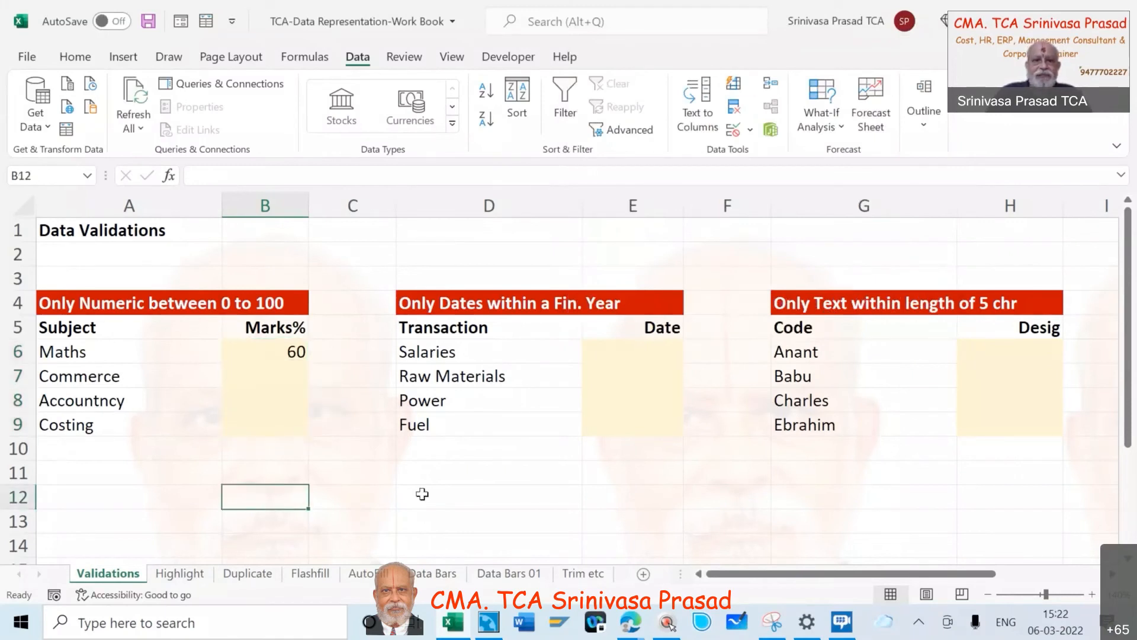
pyautogui.click(422, 496)
pyautogui.click(259, 370)
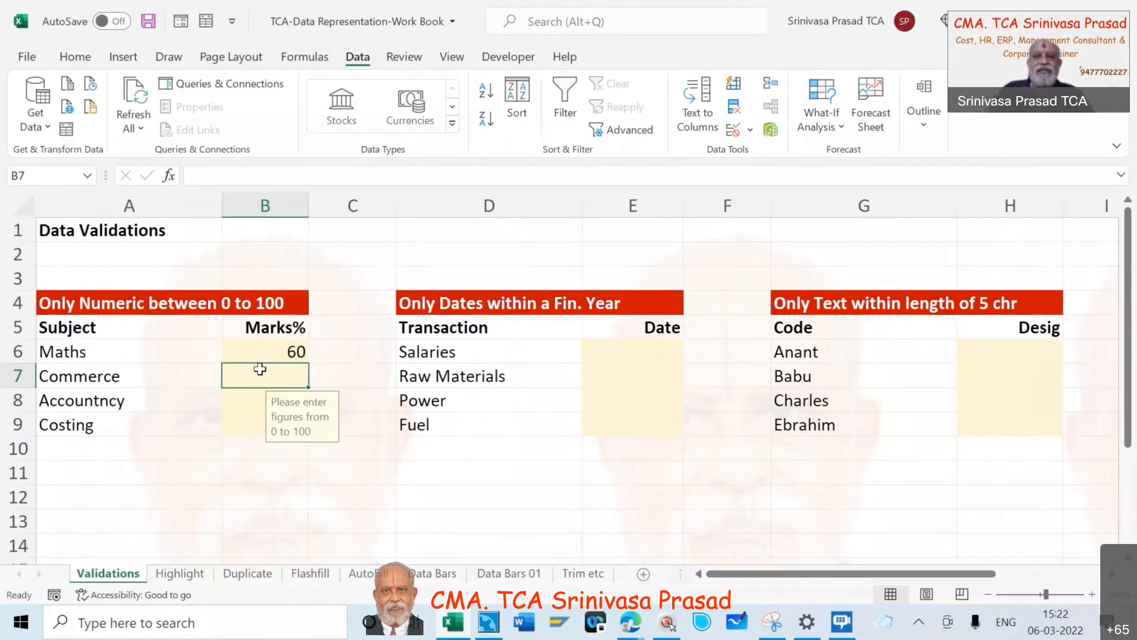
# - Review the Maths mark's data validation in B6, covering its criteria, input message and error alert, and close it
pyautogui.click(264, 351)
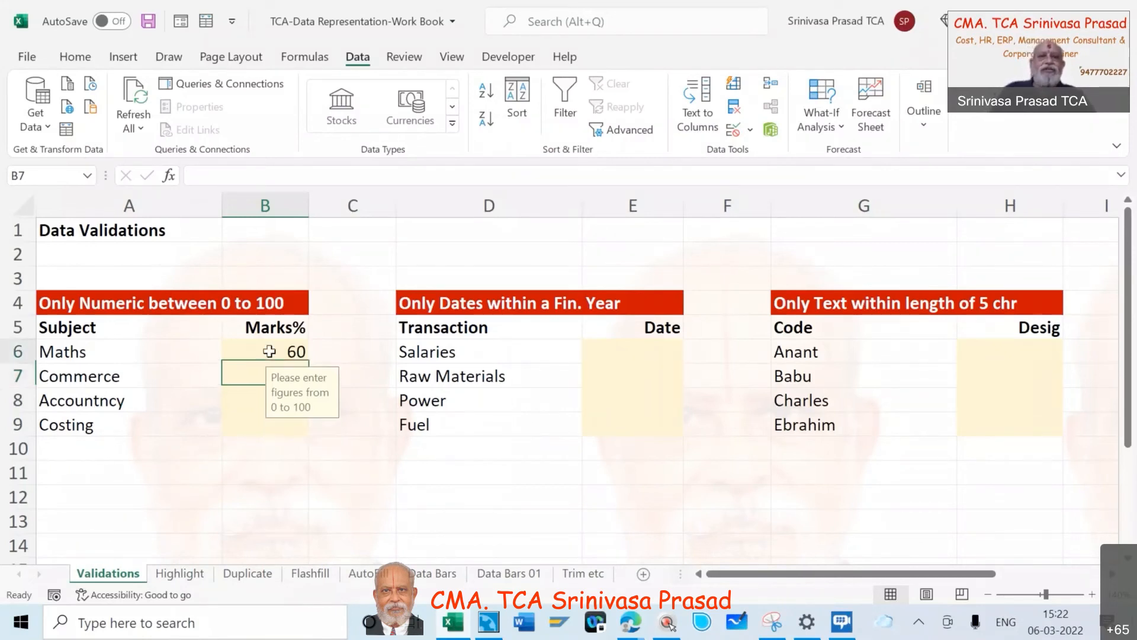
pyautogui.click(750, 131)
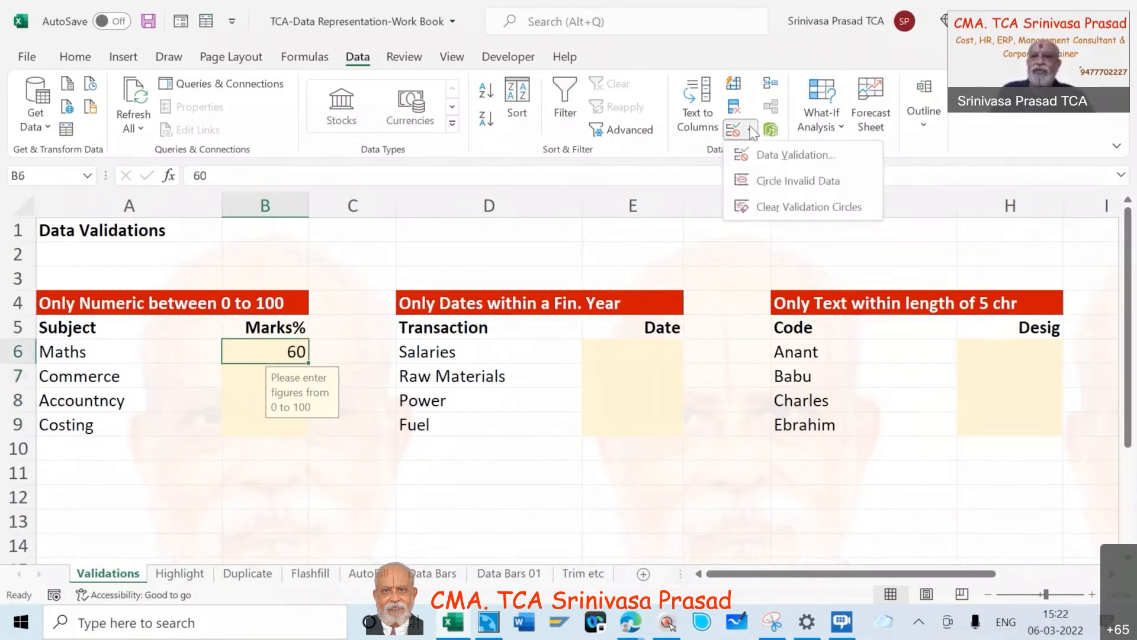
pyautogui.click(778, 157)
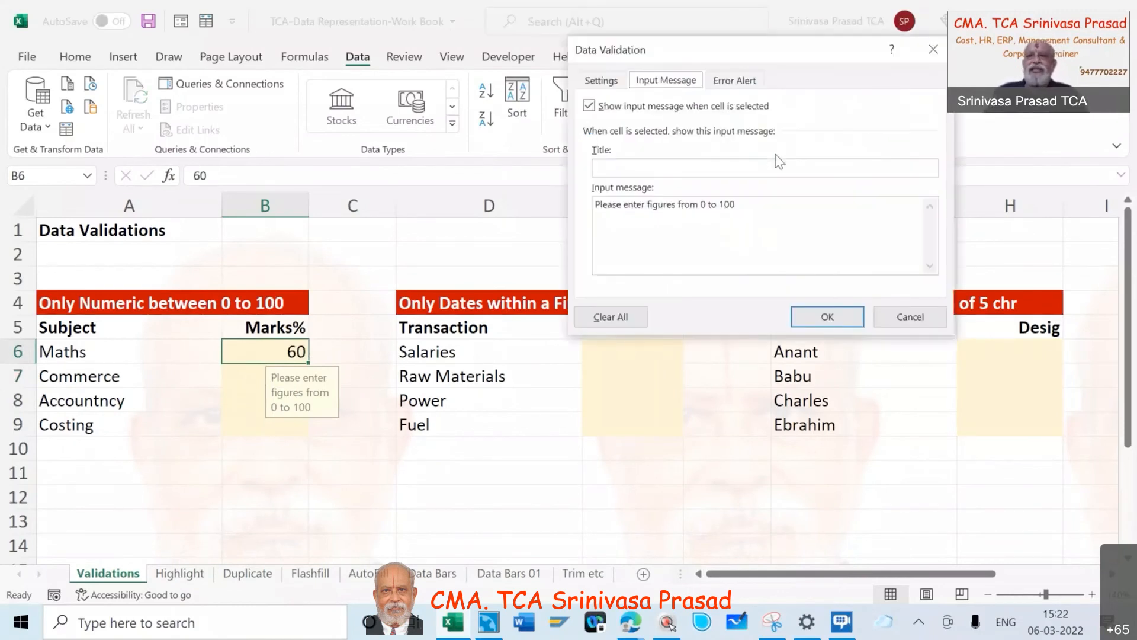
pyautogui.click(600, 80)
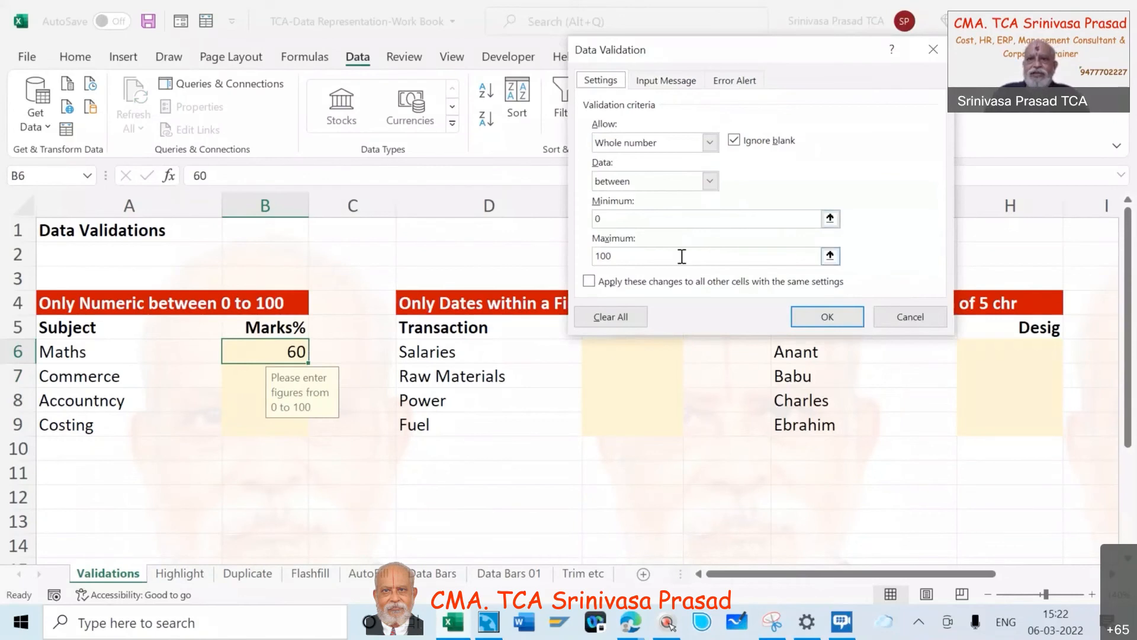
pyautogui.click(666, 81)
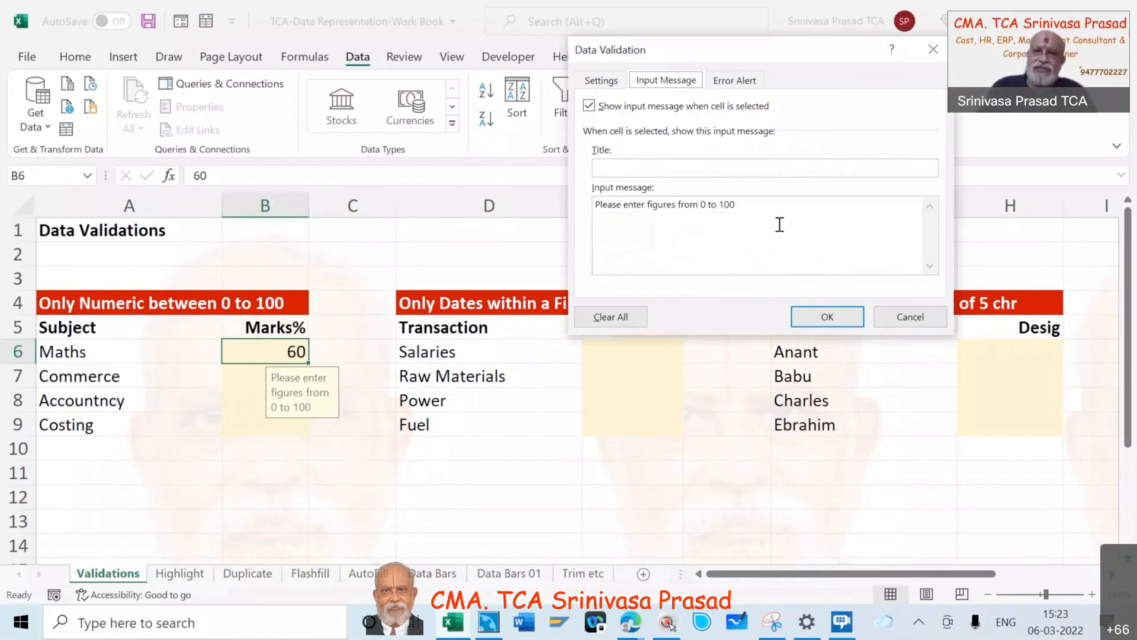
pyautogui.click(735, 83)
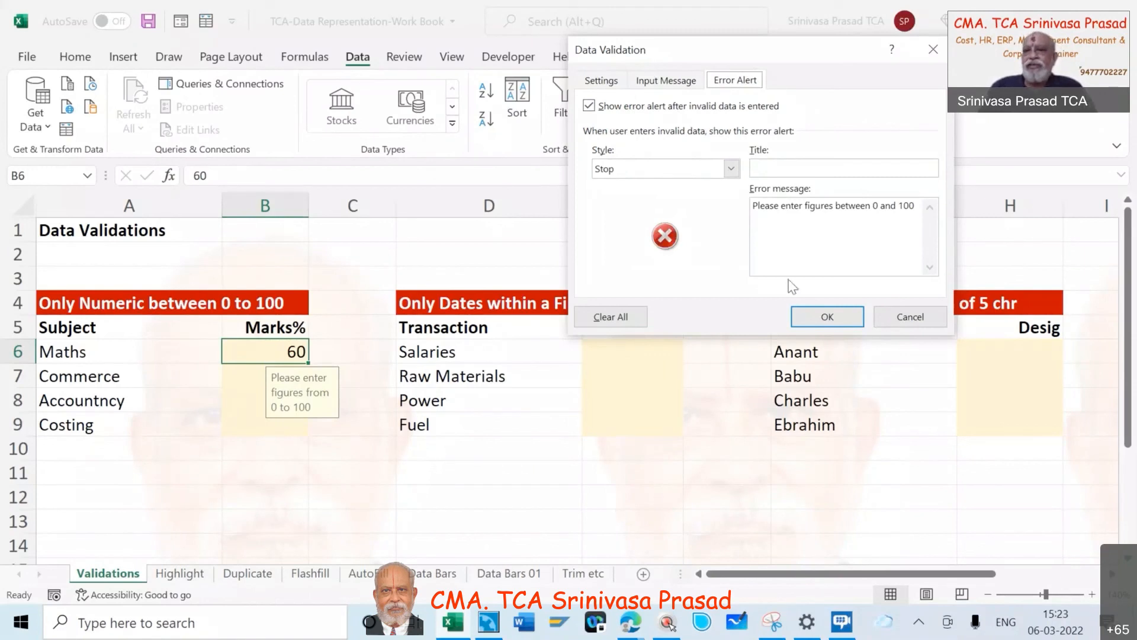
pyautogui.click(827, 316)
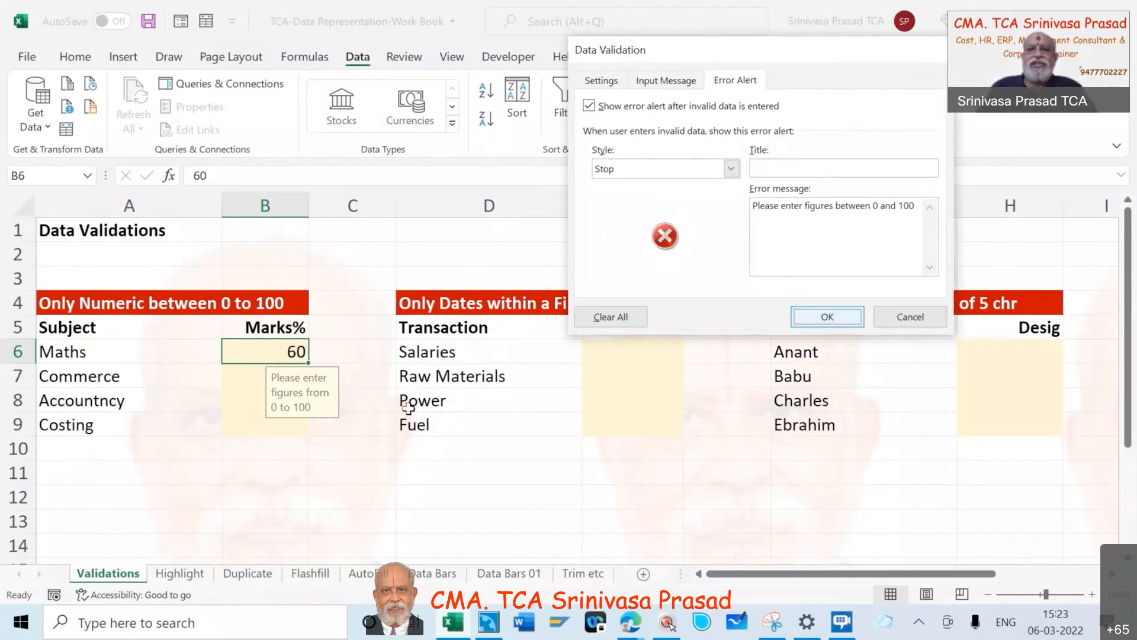
# - Check the input prompt on each marks cell from Costing up to Maths, and leave the range by selecting D12
pyautogui.click(307, 447)
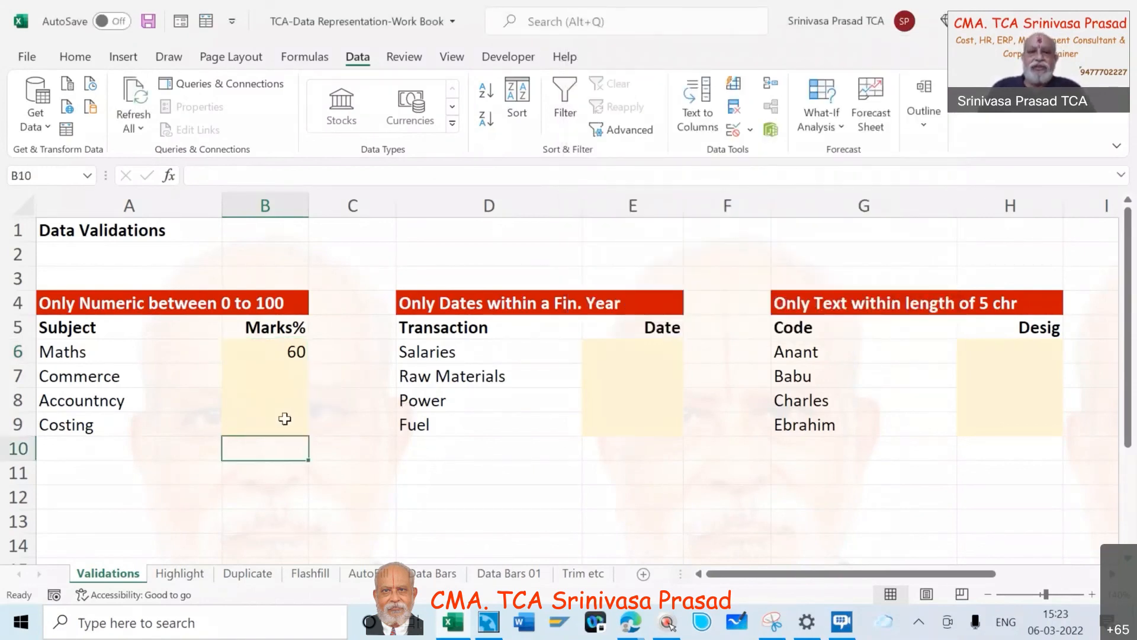
pyautogui.click(284, 418)
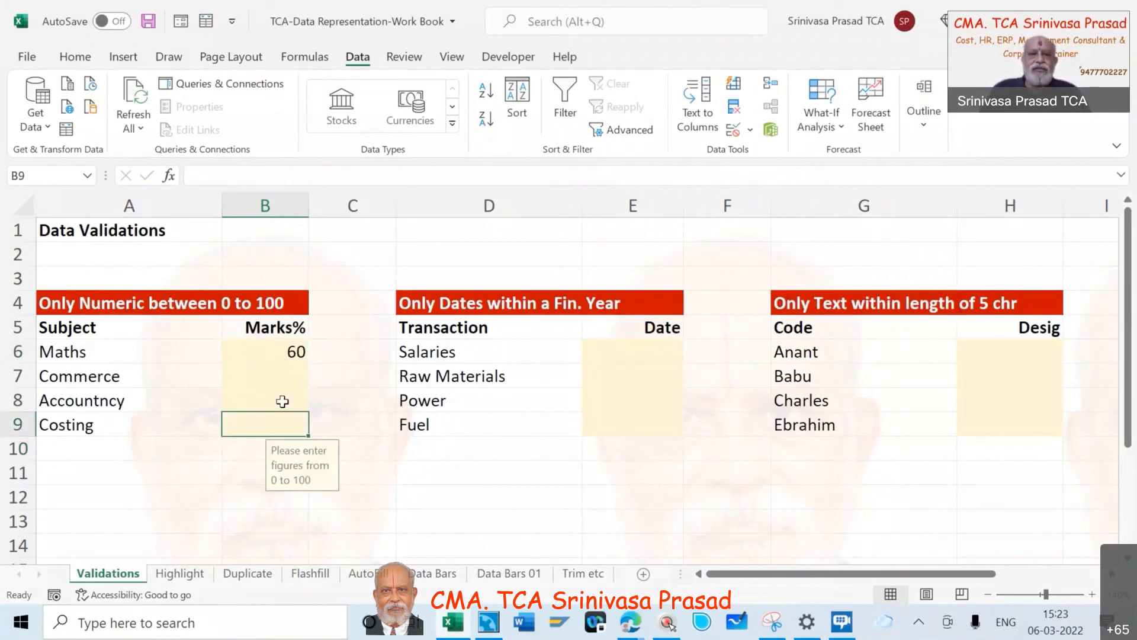
pyautogui.click(283, 401)
pyautogui.click(280, 366)
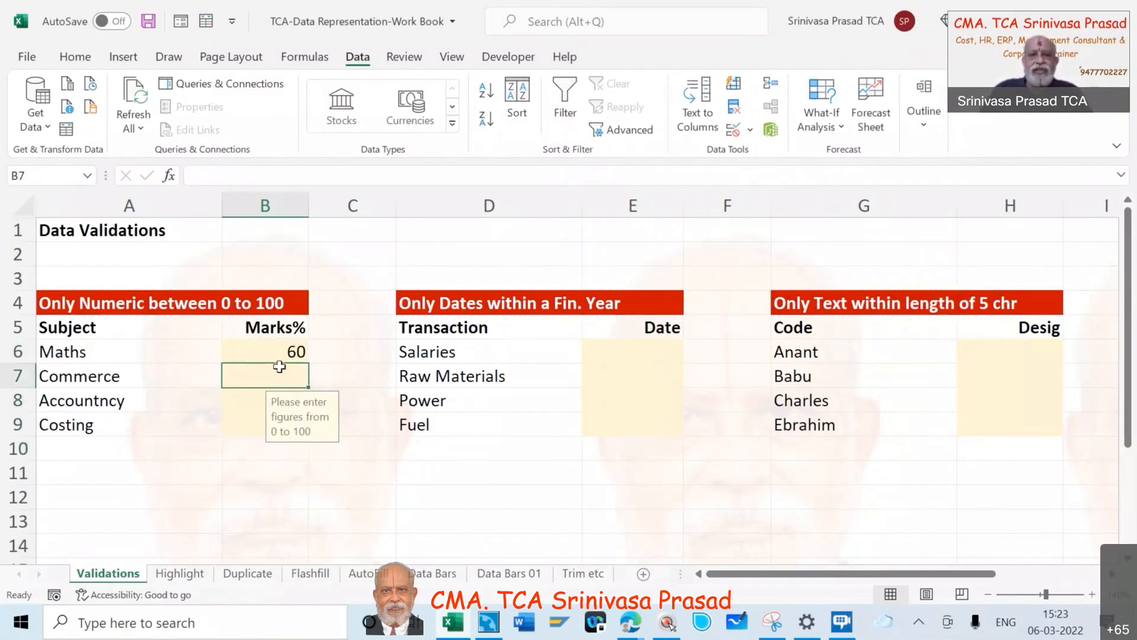
pyautogui.click(277, 353)
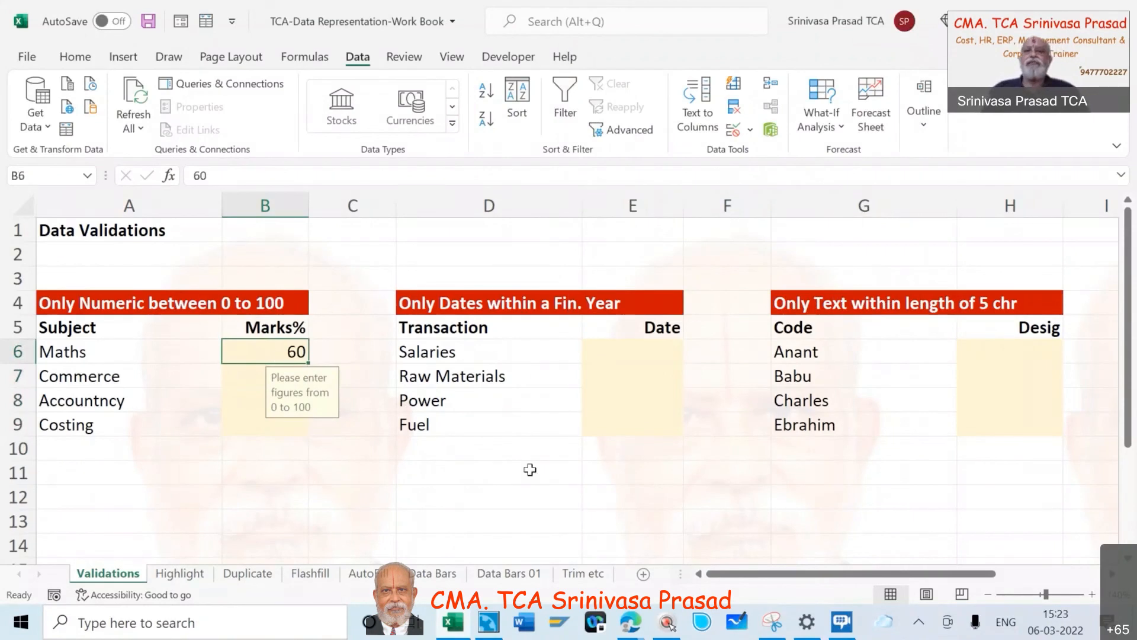
pyautogui.click(546, 487)
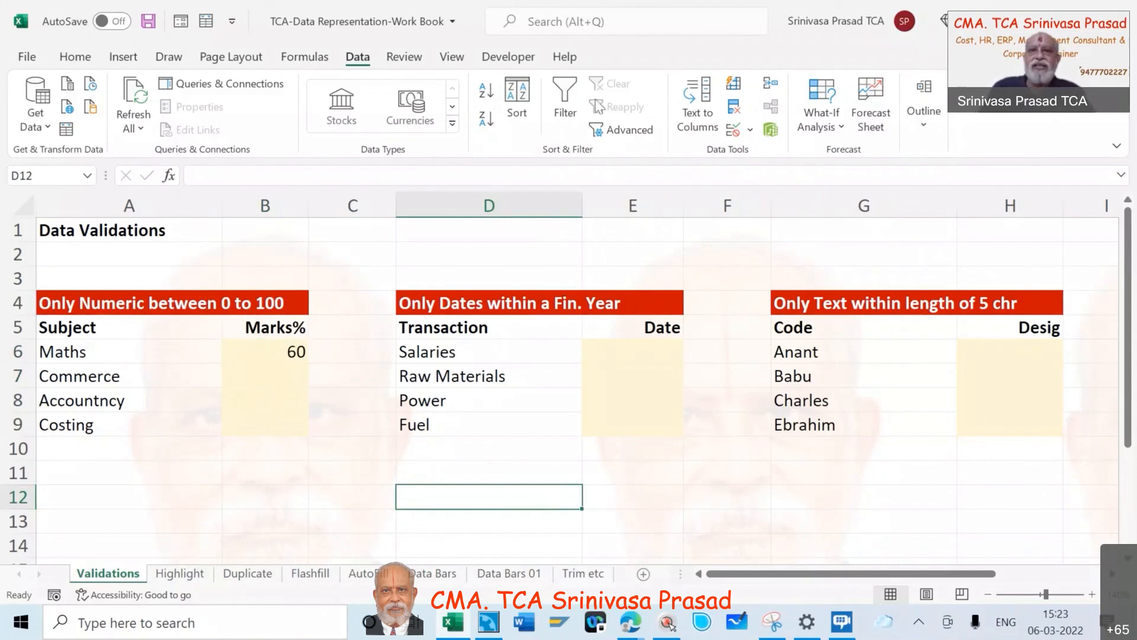
pyautogui.click(639, 22)
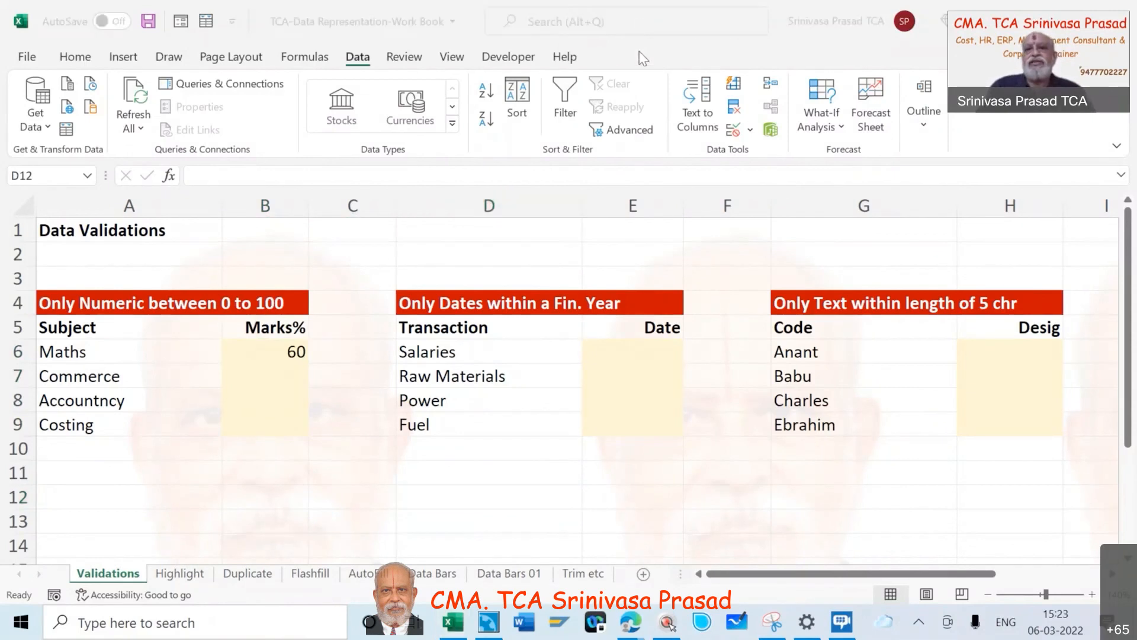